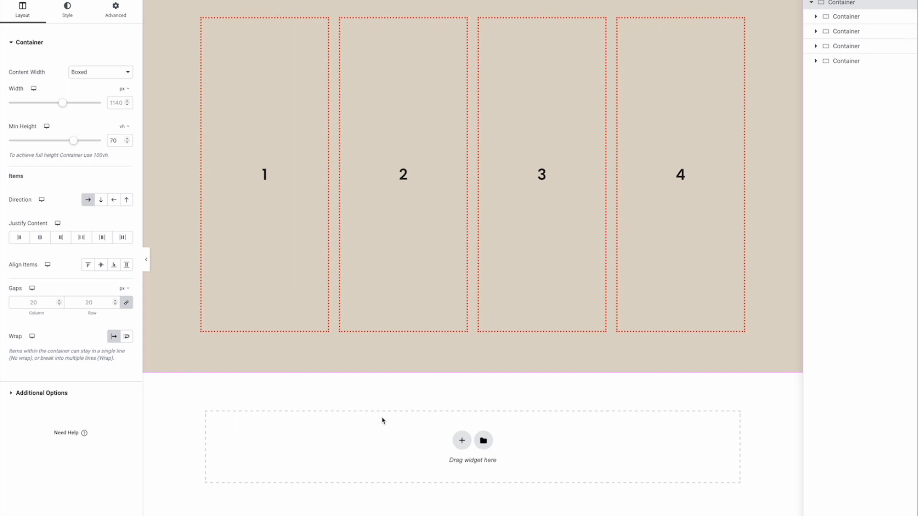
- Inspect the layout settings of the four numbered child containers in the beige section, one after another
mouse_move(231, 169)
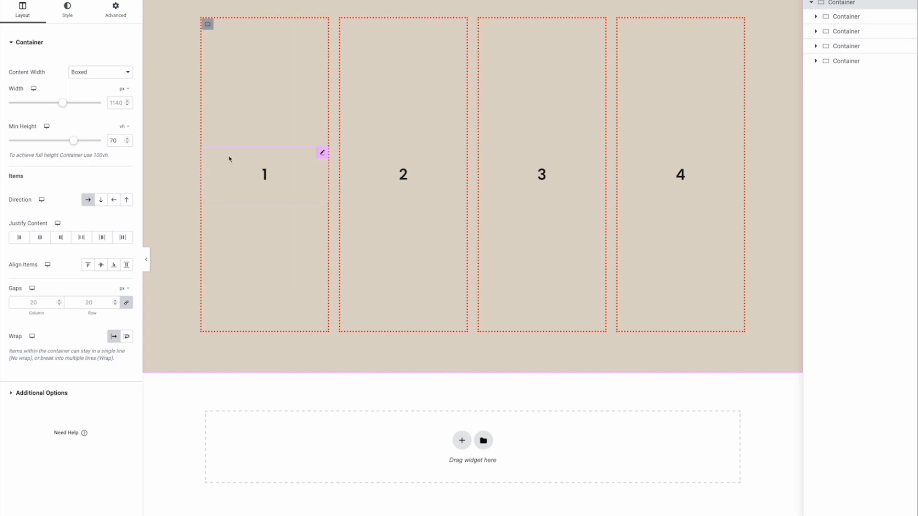
left_click(208, 25)
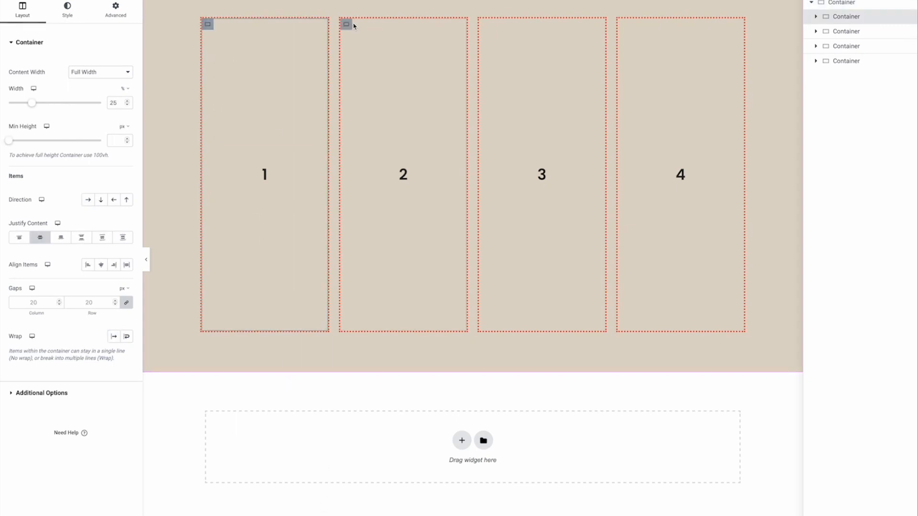
left_click(346, 24)
left_click(484, 25)
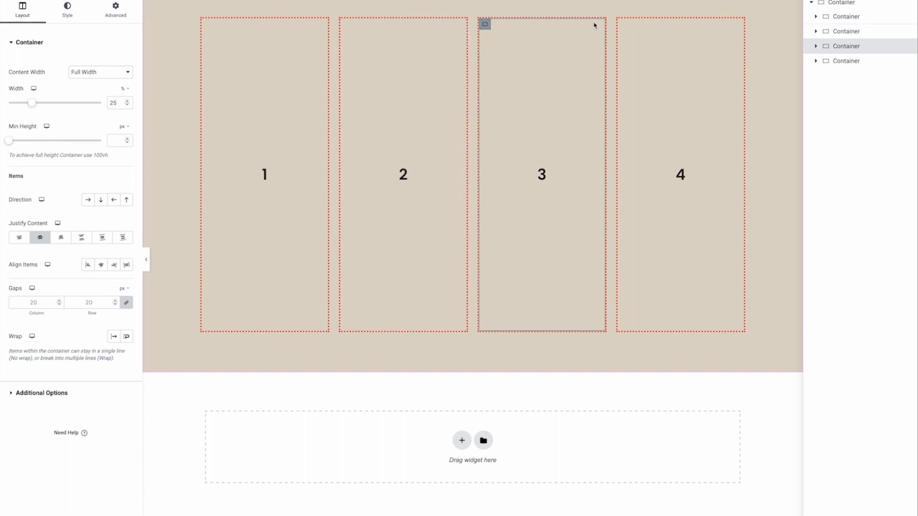
left_click(624, 26)
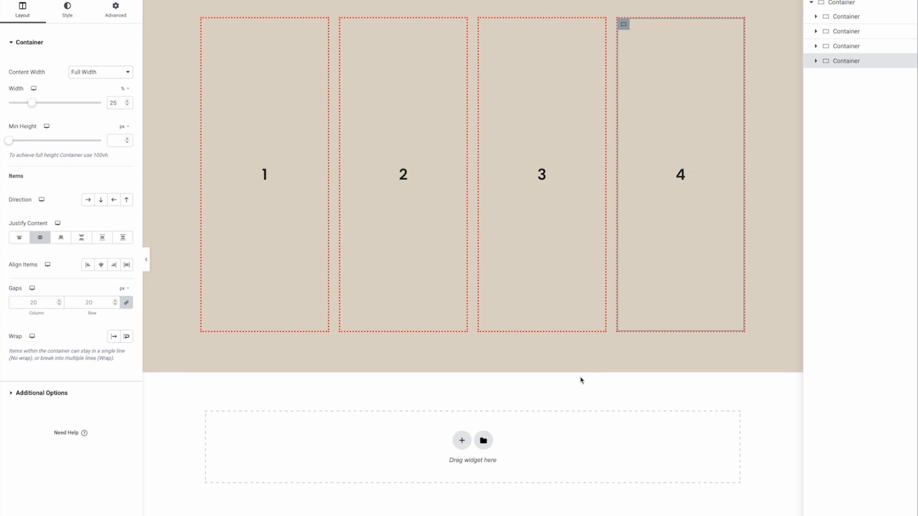
left_click(484, 25)
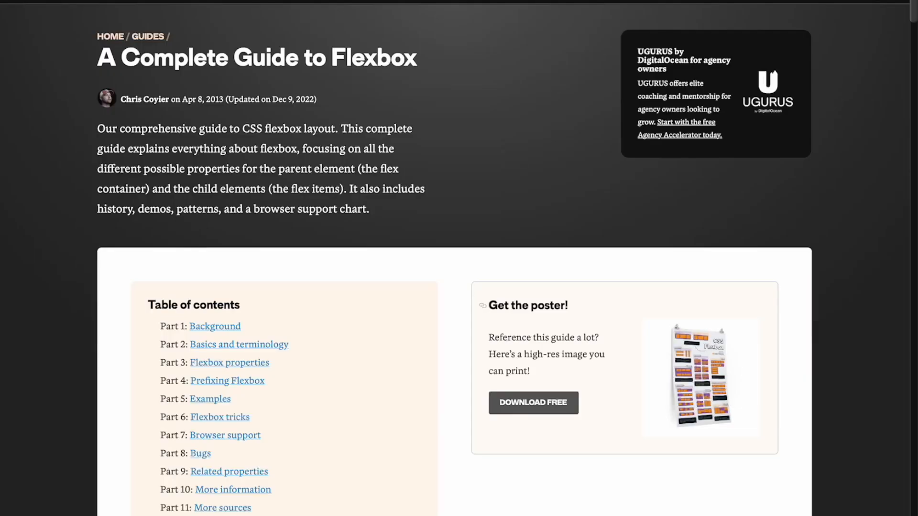
- Look through "A Complete Guide to Flexbox", examining the parent and child properties such as flex-direction, order and flex-grow
left_click_drag(121, 60, 404, 82)
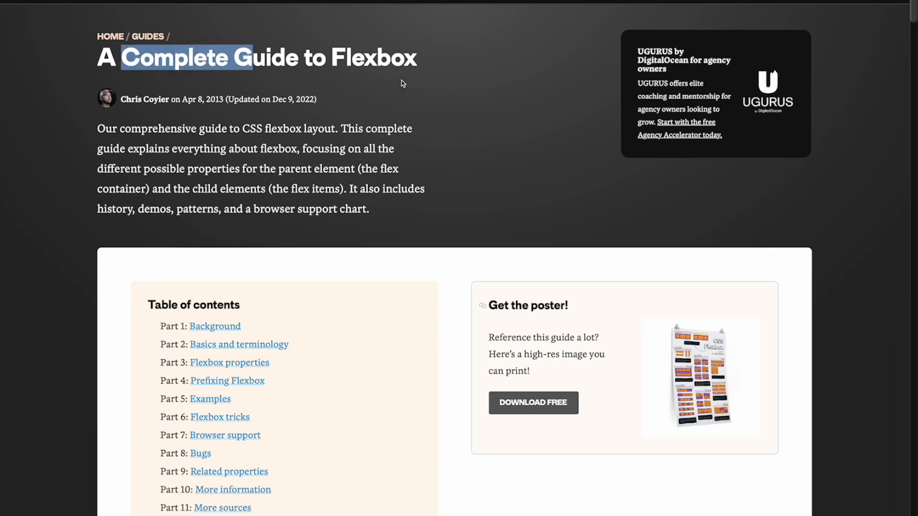
left_click(424, 84)
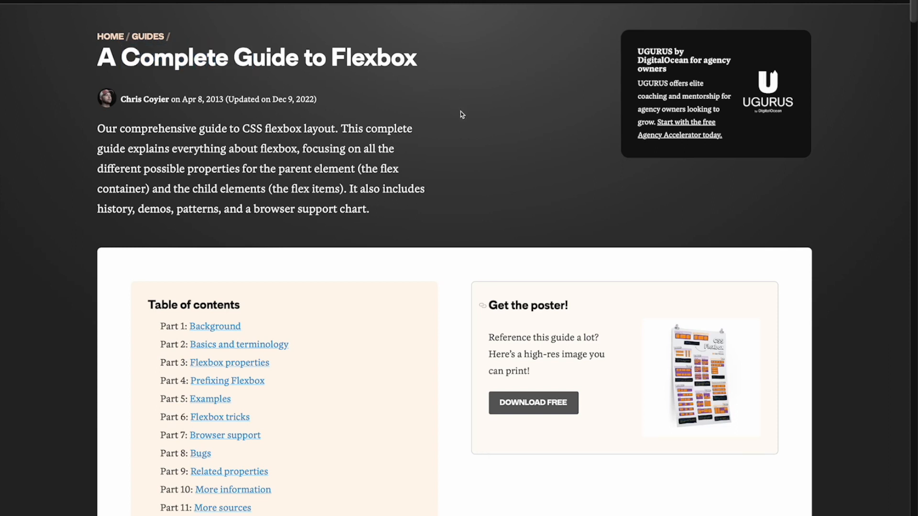
scroll(456, 104, "down", 1)
scroll(337, 177, "down", 5)
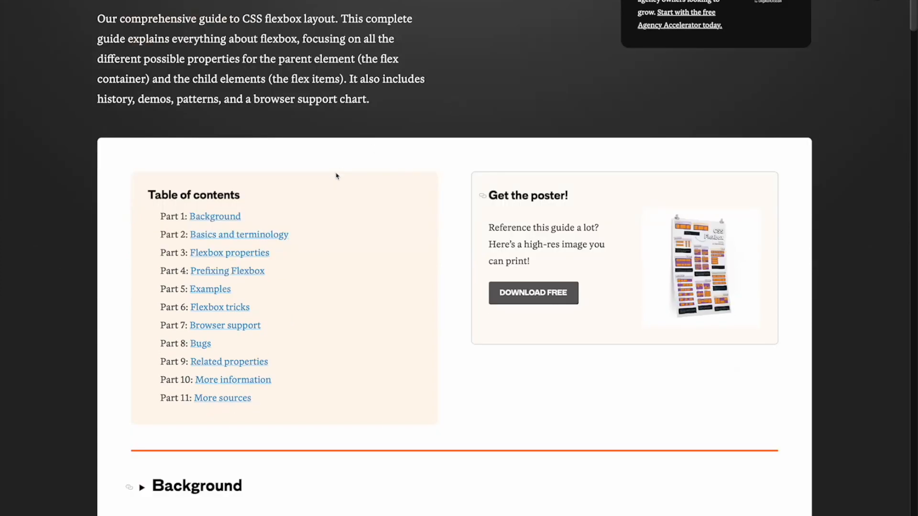
scroll(241, 177, "down", 10)
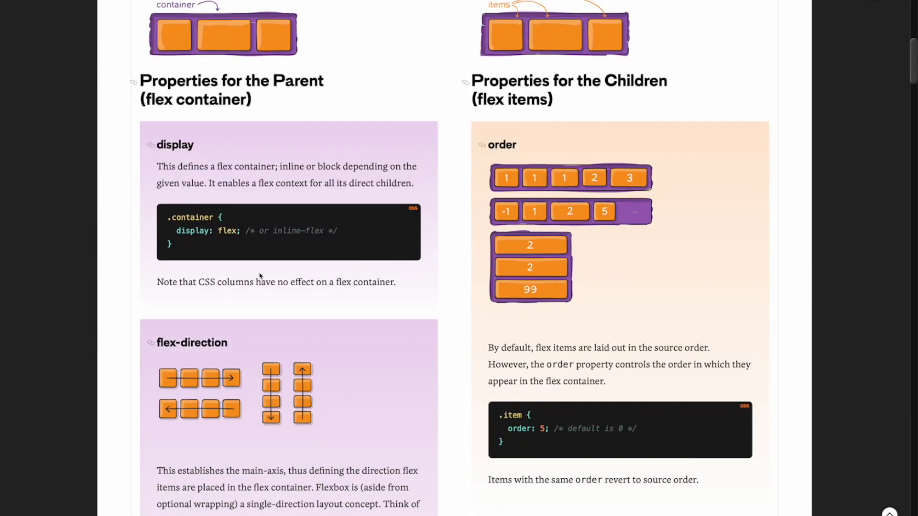
scroll(259, 431, "down", 5)
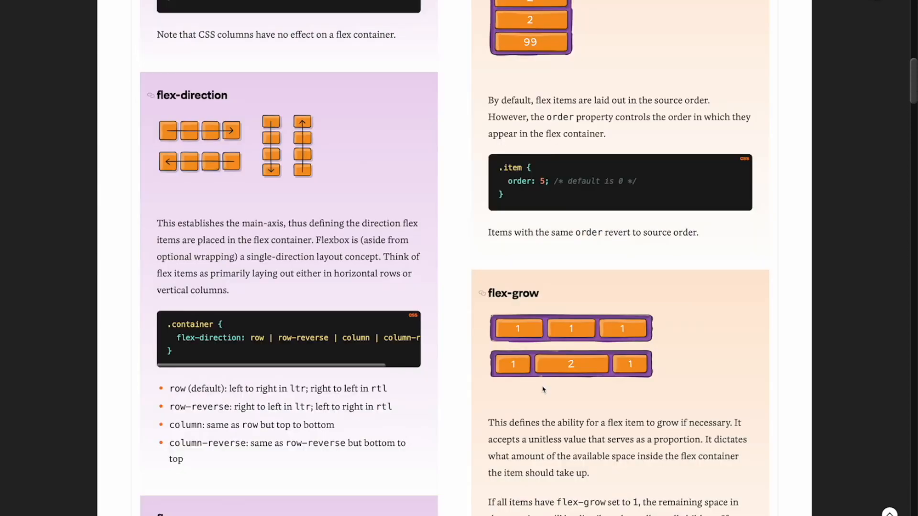
scroll(497, 368, "up", 1)
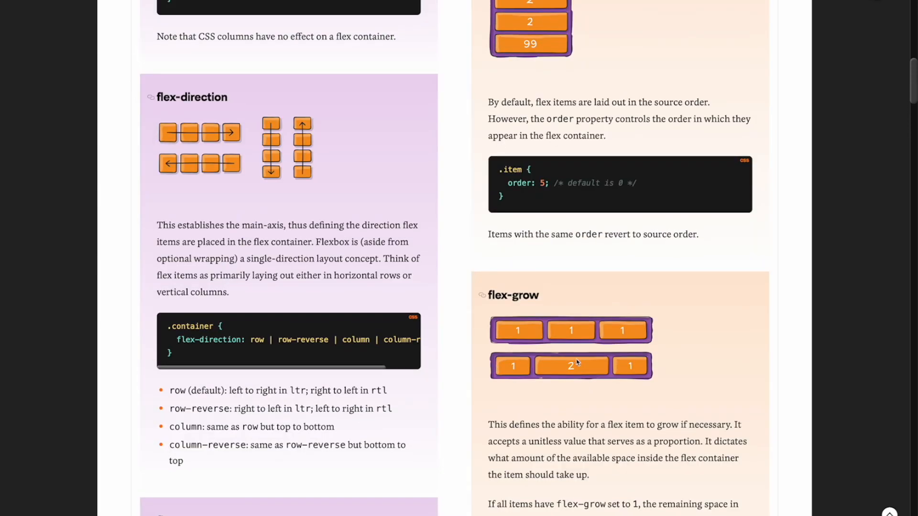
scroll(576, 368, "up", 3)
scroll(552, 366, "down", 5)
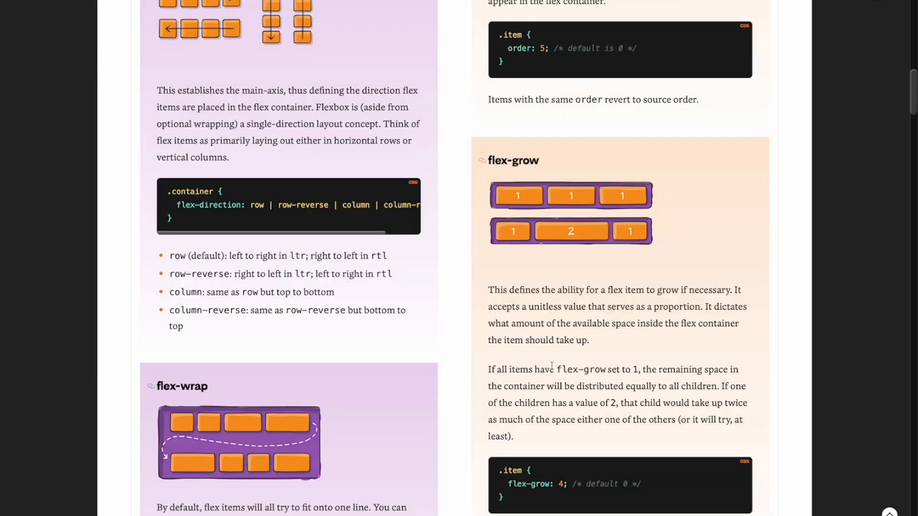
key("Home")
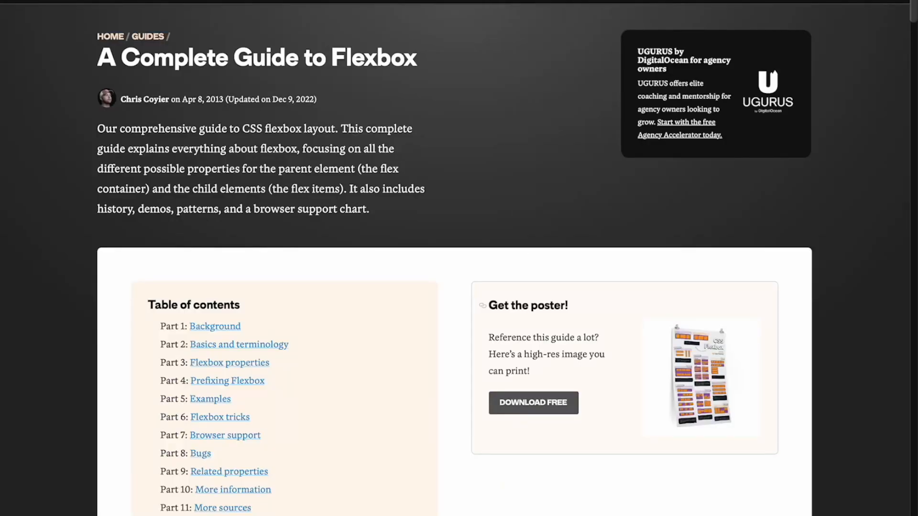
- Switch to the Containers Playground page and look over its welcome section and Lesson 1 on changing the direction
left_click(426, 1)
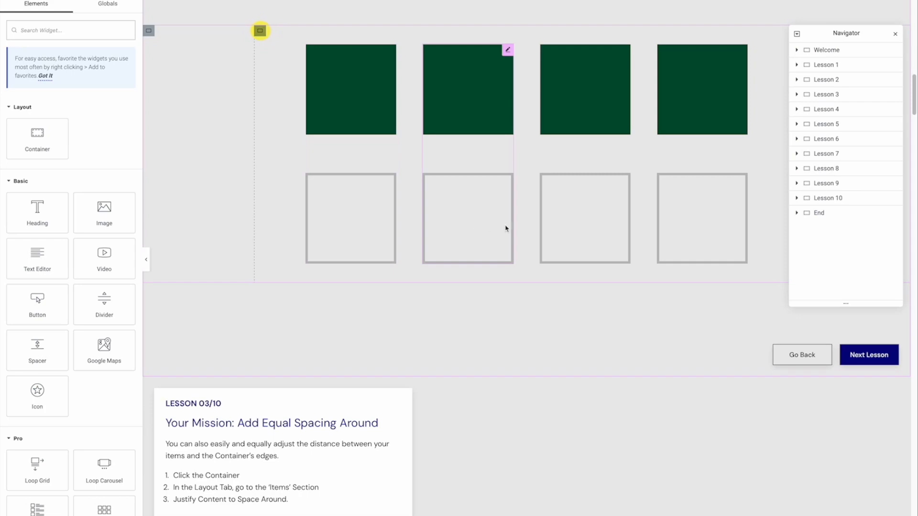
scroll(568, 242, "up", 20)
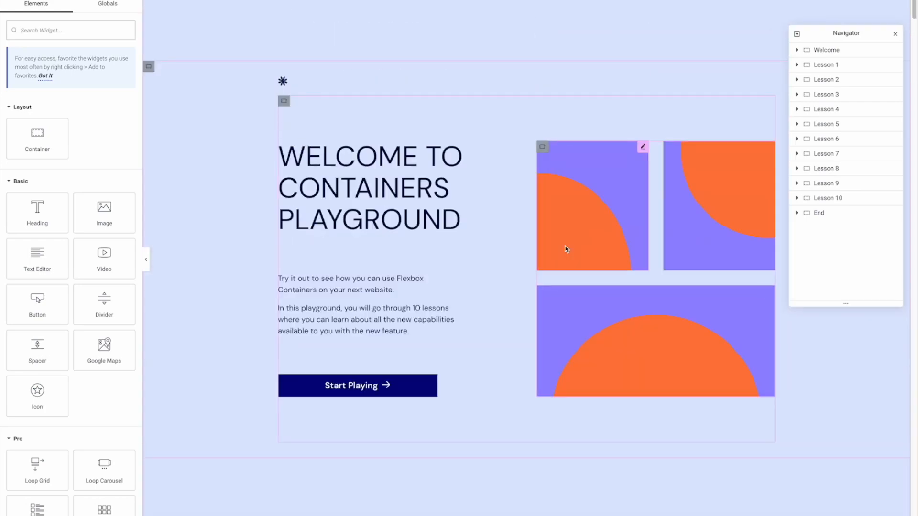
scroll(565, 250, "down", 7)
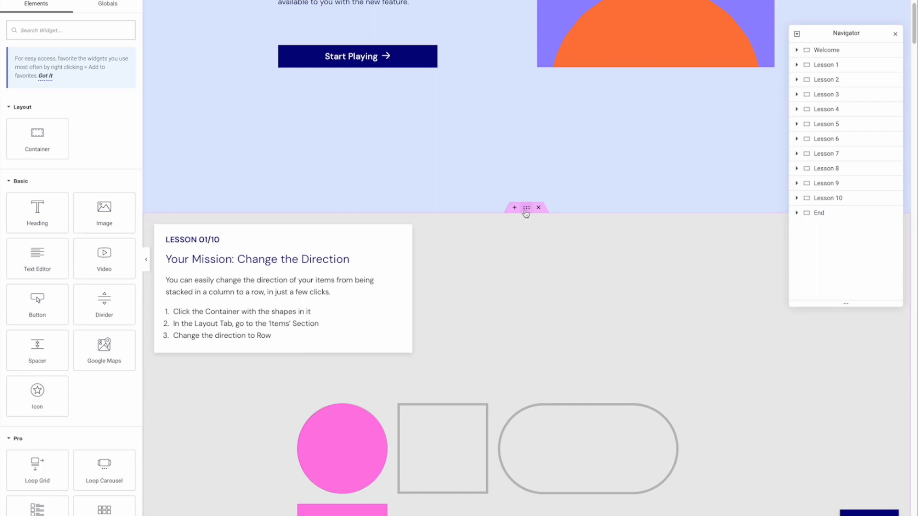
left_click(526, 210)
scroll(400, 330, "down", 2)
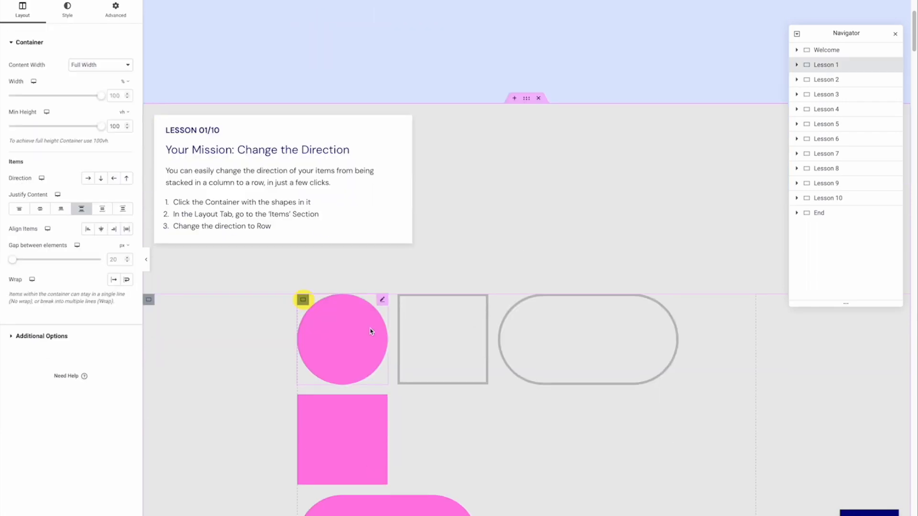
scroll(371, 330, "down", 8)
scroll(382, 200, "up", 12)
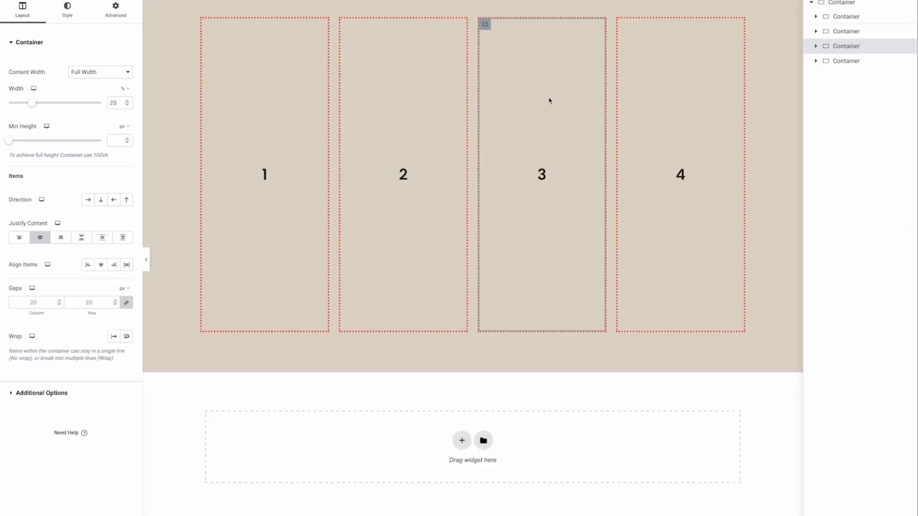
- Try adding a new container below the four numbered columns and delete it again
left_click(842, 4)
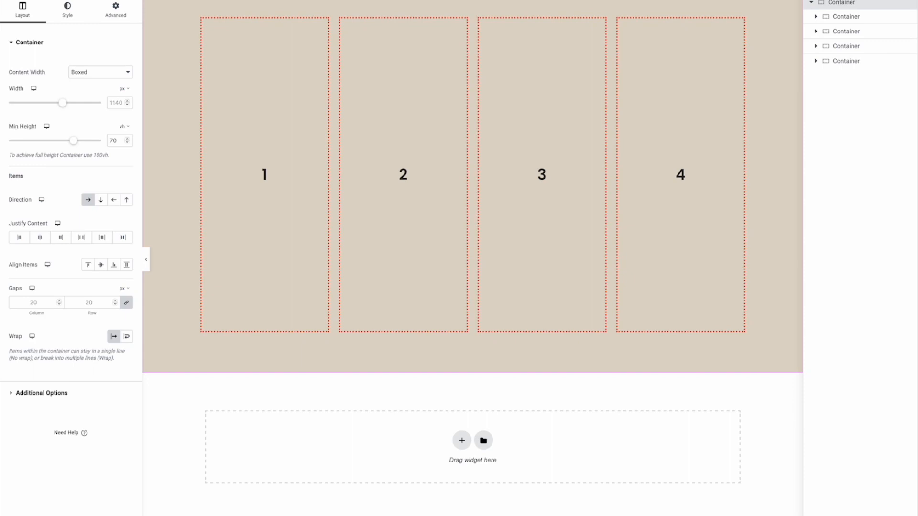
left_click(33, 1)
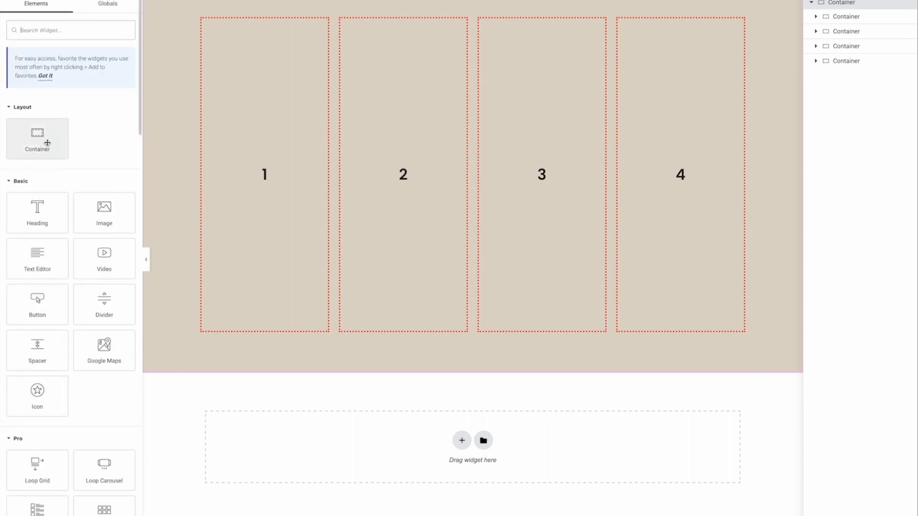
left_click_drag(45, 136, 330, 452)
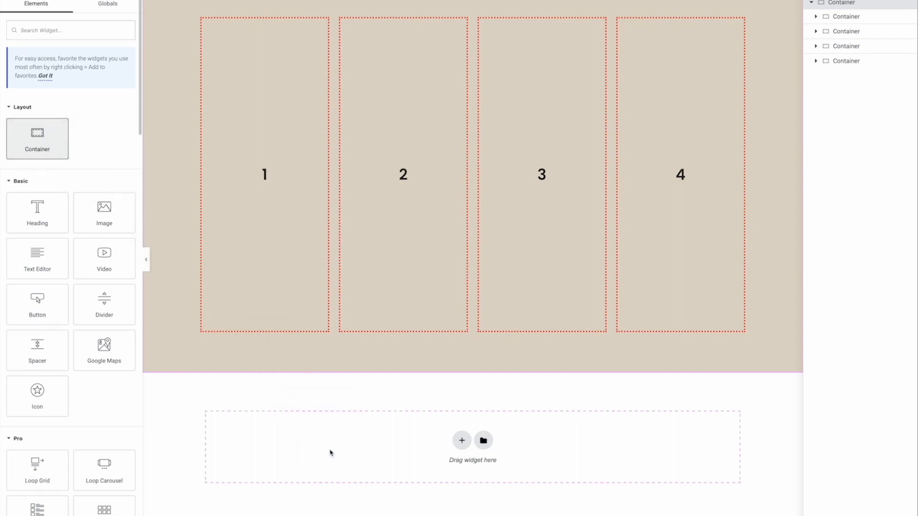
scroll(449, 417, "down", 1)
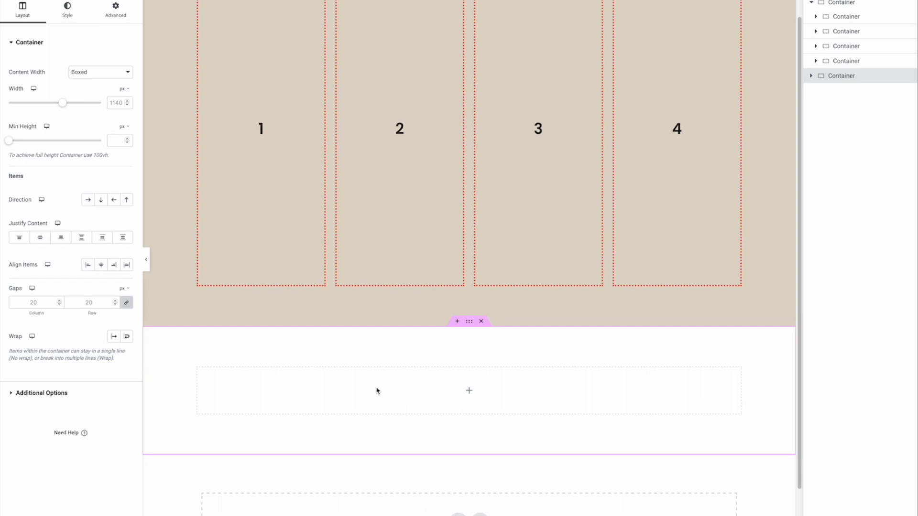
left_click(131, 1)
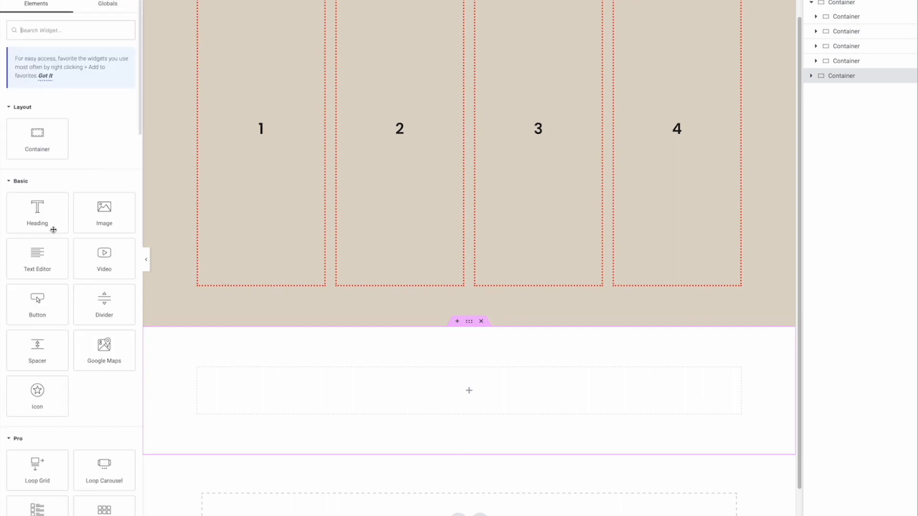
scroll(54, 239, "down", 1)
left_click_drag(54, 240, 328, 411)
left_click(483, 324)
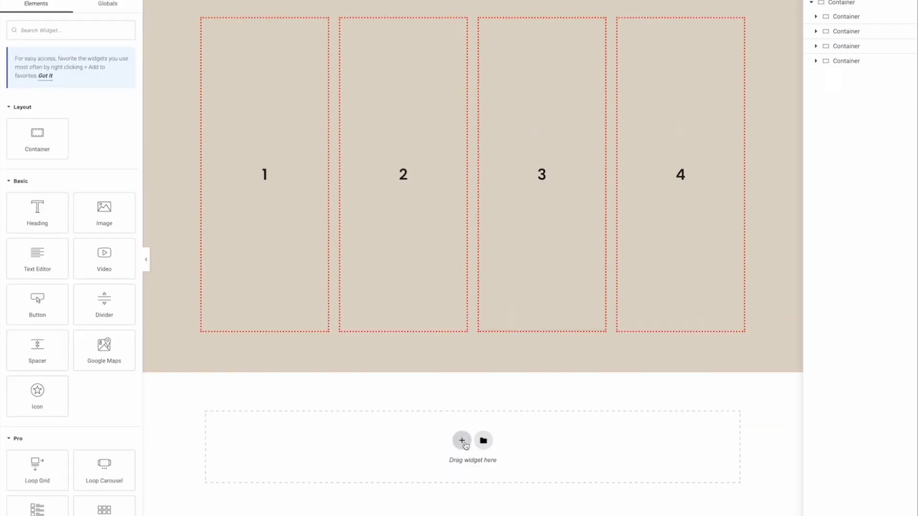
- View the structure presets offered for a new container without choosing one
left_click(462, 440)
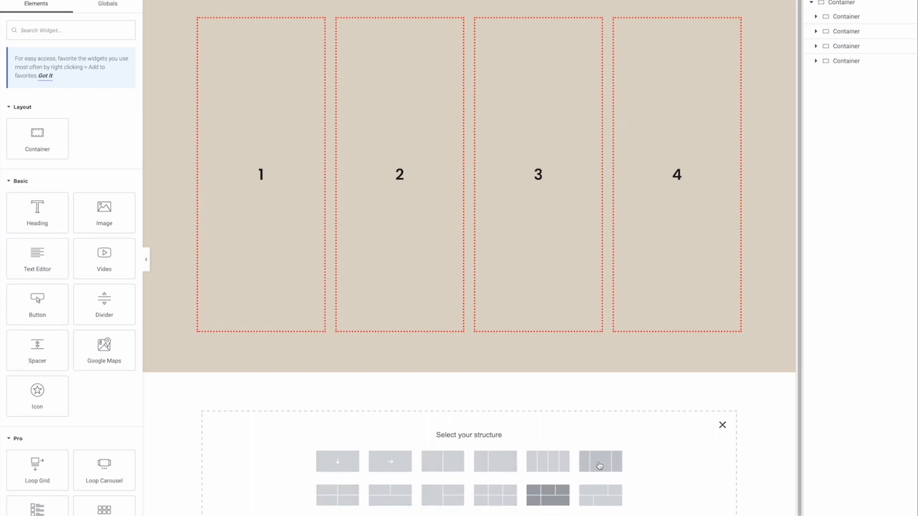
left_click(723, 425)
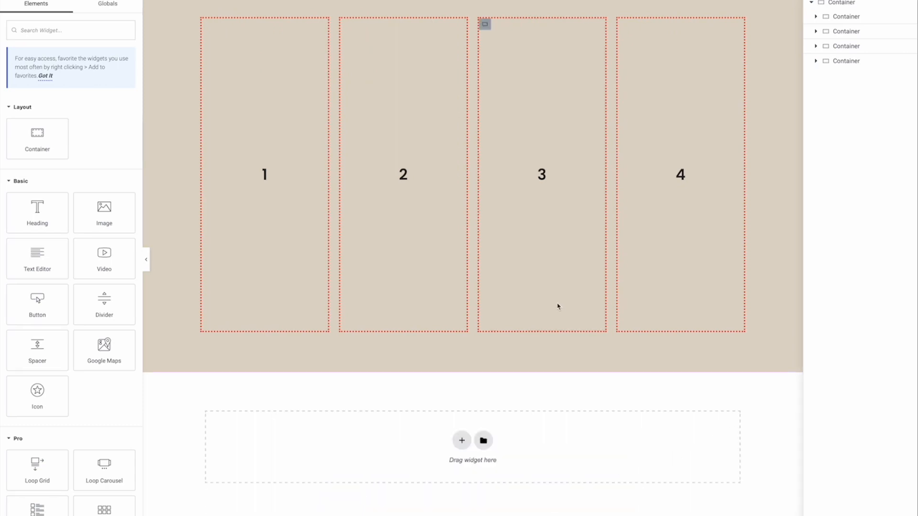
- Compare the layout settings of the parent container with those of its four child containers
left_click(841, 5)
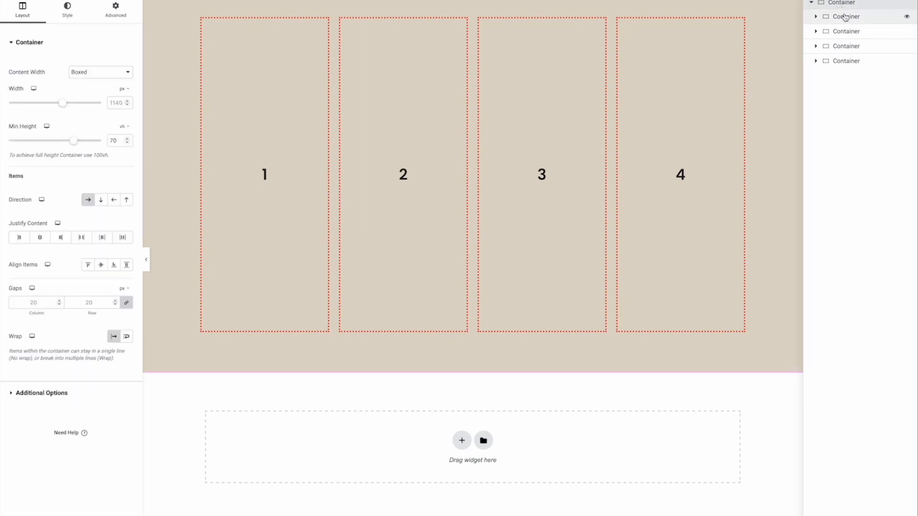
left_click(847, 17)
left_click(846, 31)
left_click(847, 46)
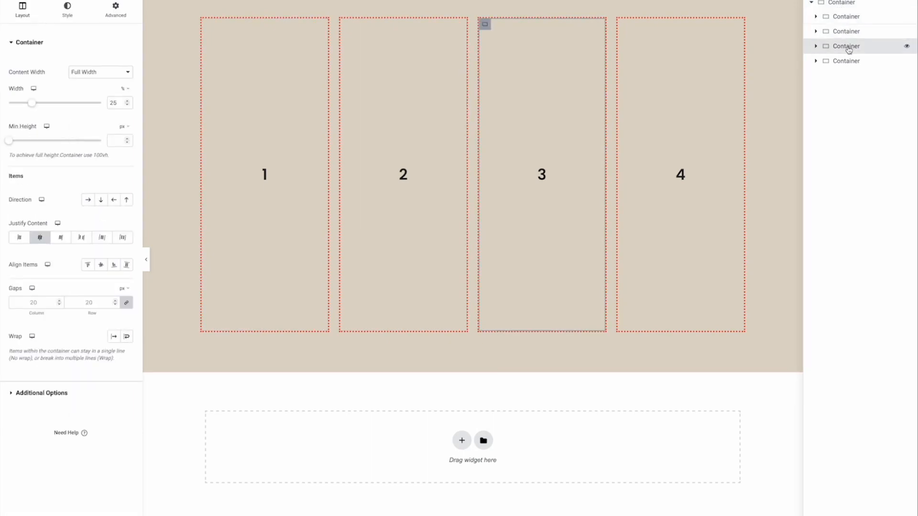
left_click(846, 61)
left_click(848, 17)
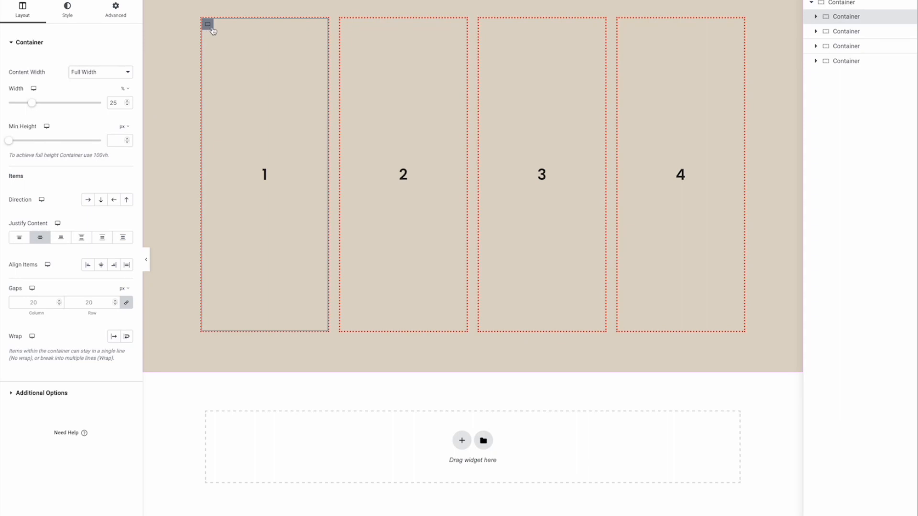
left_click(346, 25)
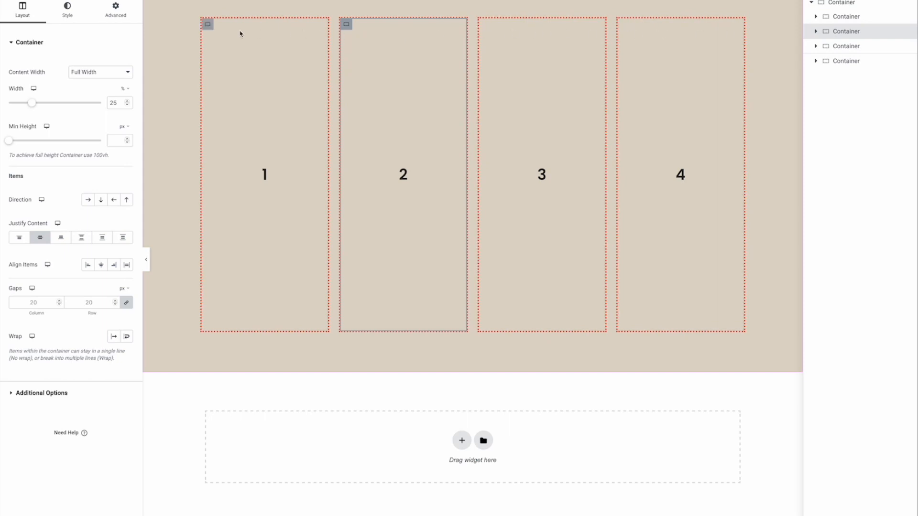
left_click(208, 26)
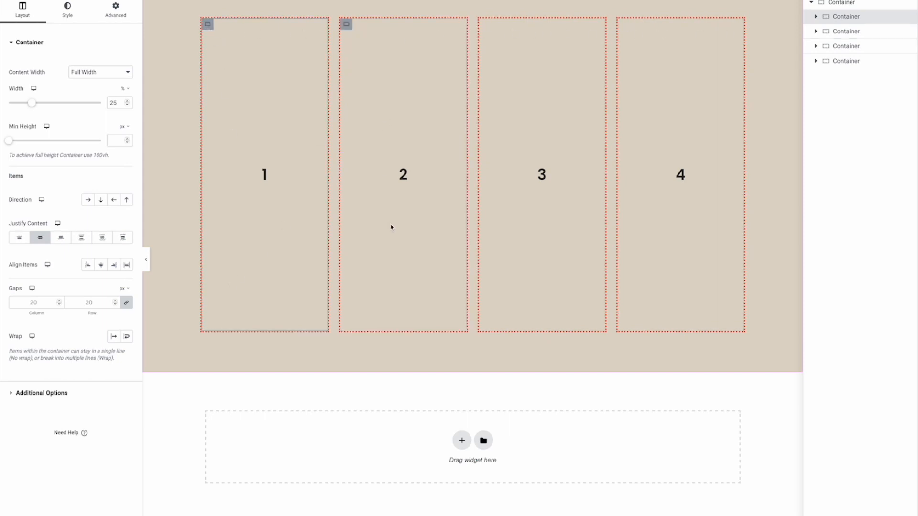
- Set the parent container's linked column and row gaps to 60 px
left_click(840, 7)
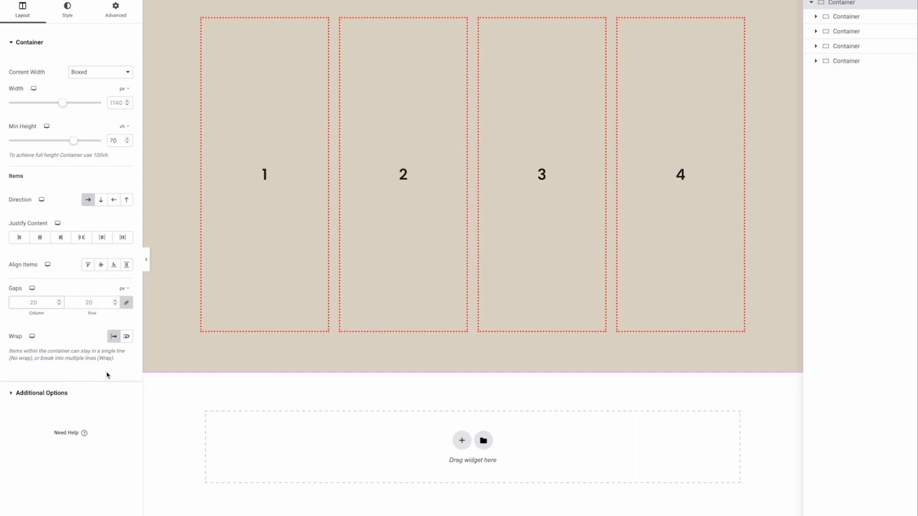
type("60")
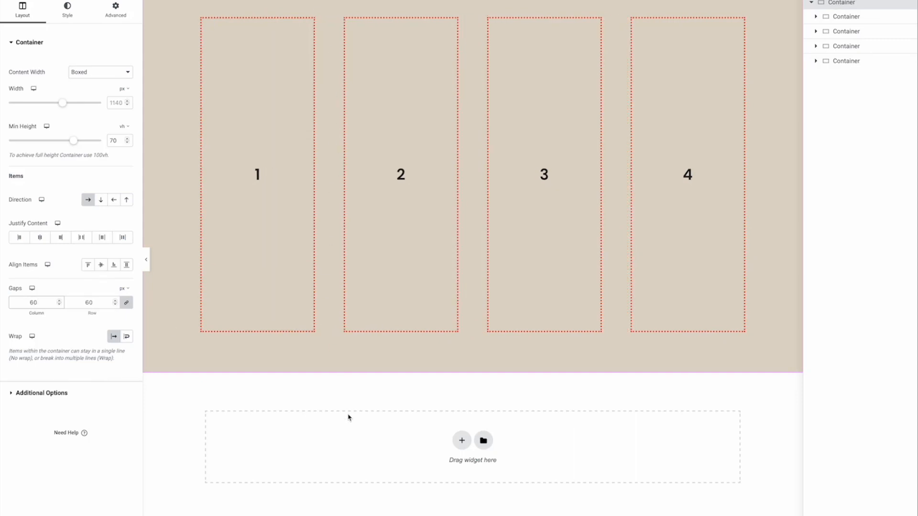
- Set the parent container's column and row gaps to 20 px
left_click_drag(38, 303, 19, 300)
left_click_drag(102, 303, 84, 302)
left_click(100, 303)
left_click_drag(101, 301, 79, 300)
type("20")
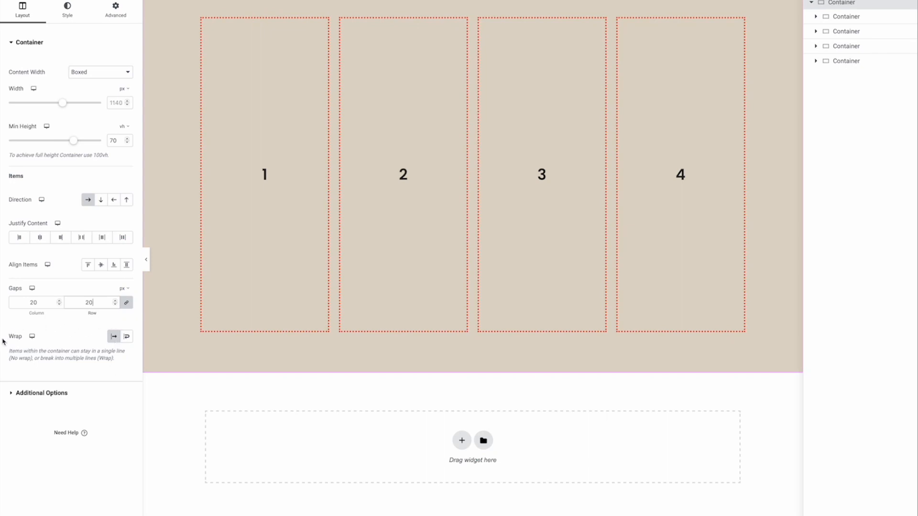
- Set the parent container's items to wrap onto multiple lines
left_click(128, 338)
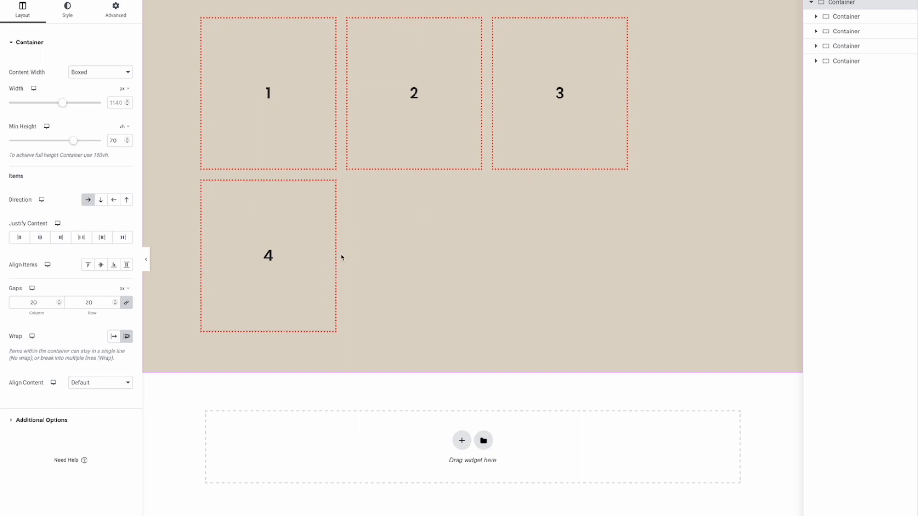
- Set the parent container's wrap option to No wrap so its items stay in a single line
left_click(114, 337)
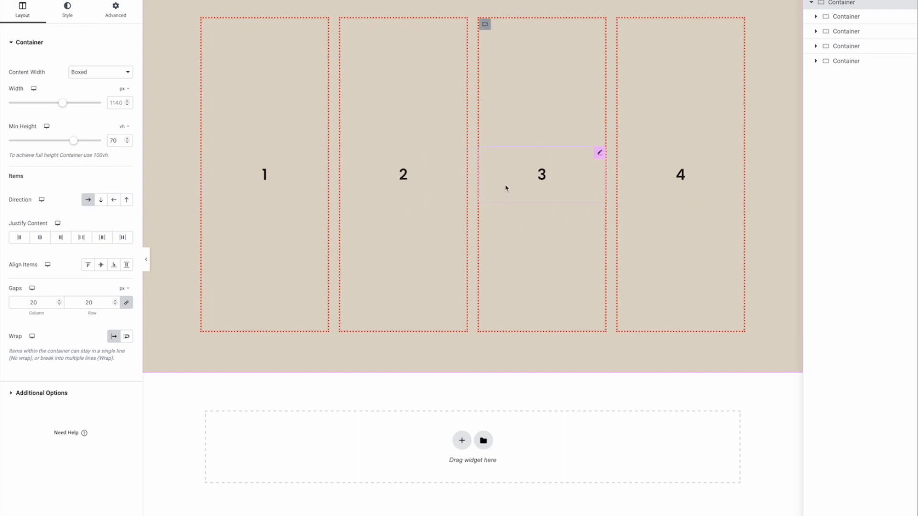
- Duplicate the fourth child container and delete the copy again
right_click(627, 29)
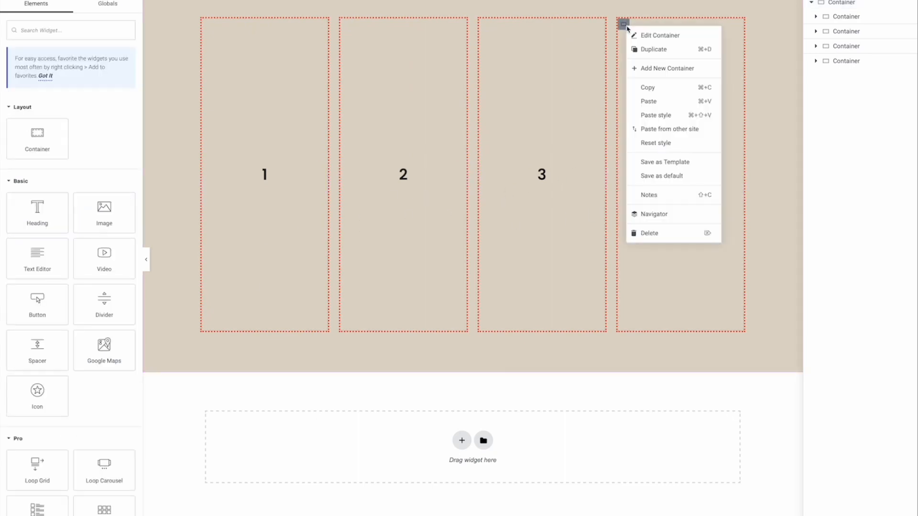
left_click(643, 48)
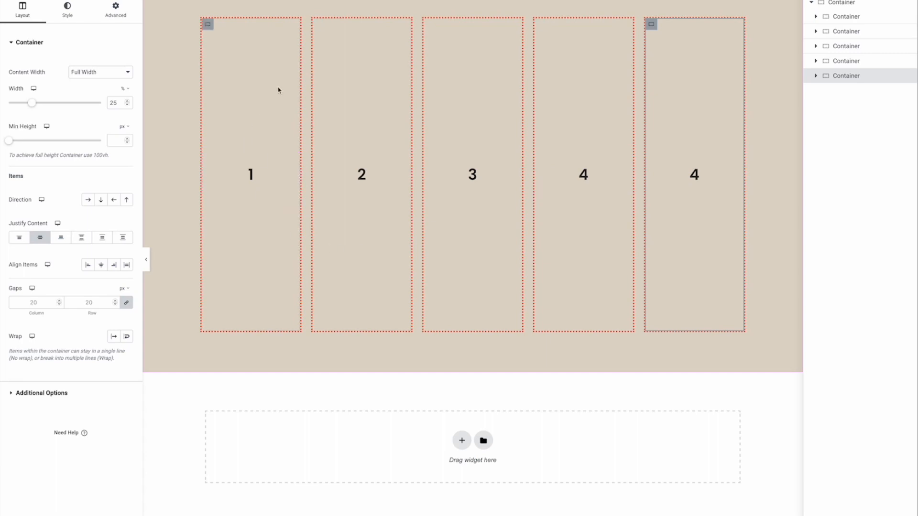
right_click(652, 26)
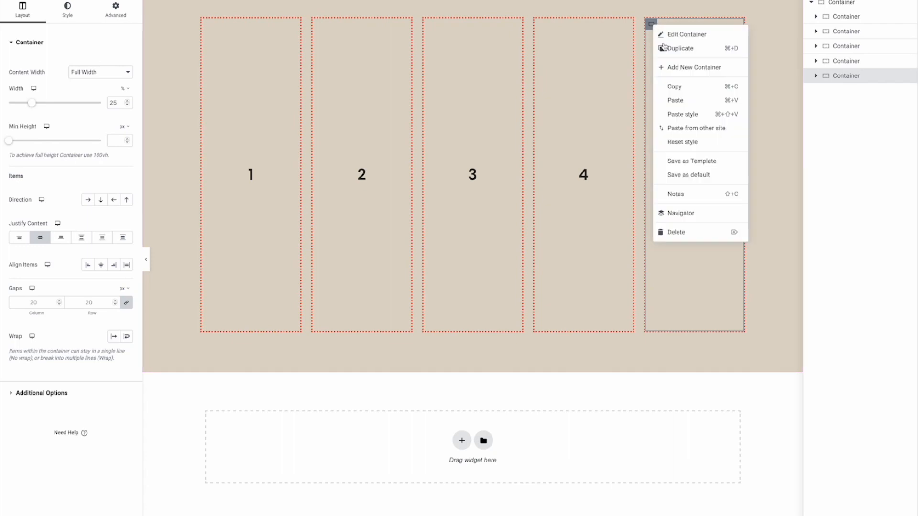
left_click(692, 232)
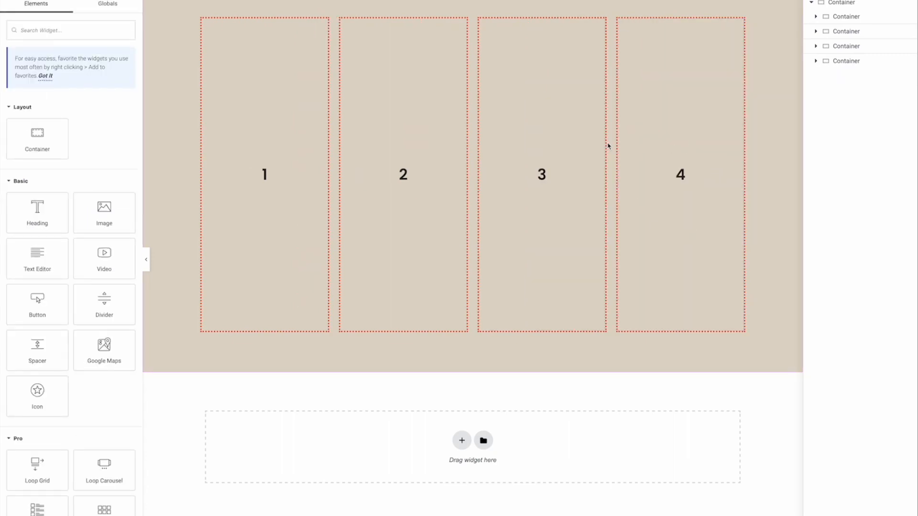
- Set the parent container's item direction to column
left_click(823, 7)
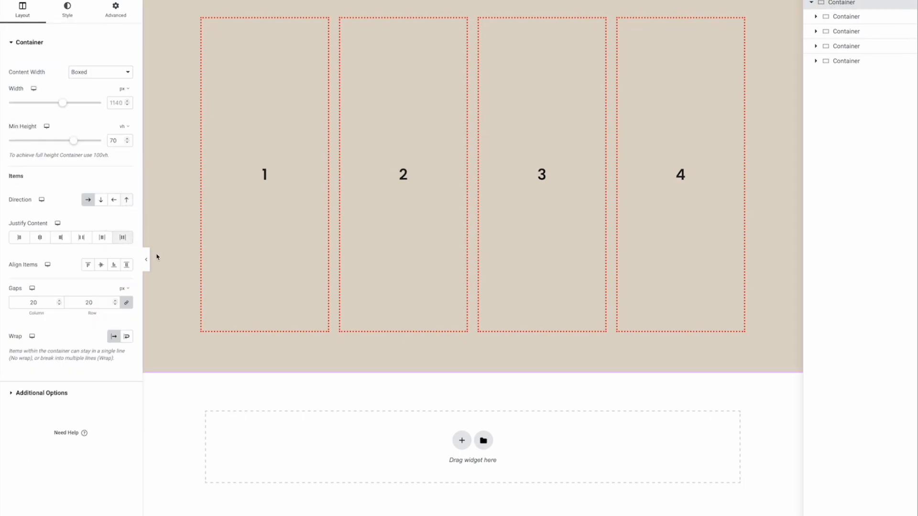
left_click(102, 201)
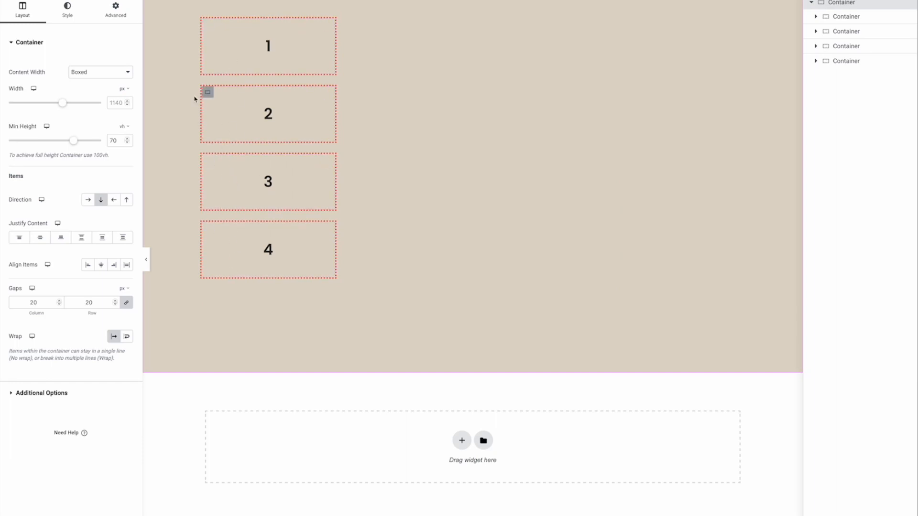
- Try a width of 100% on the first child container and set it back to 25%
left_click(207, 25)
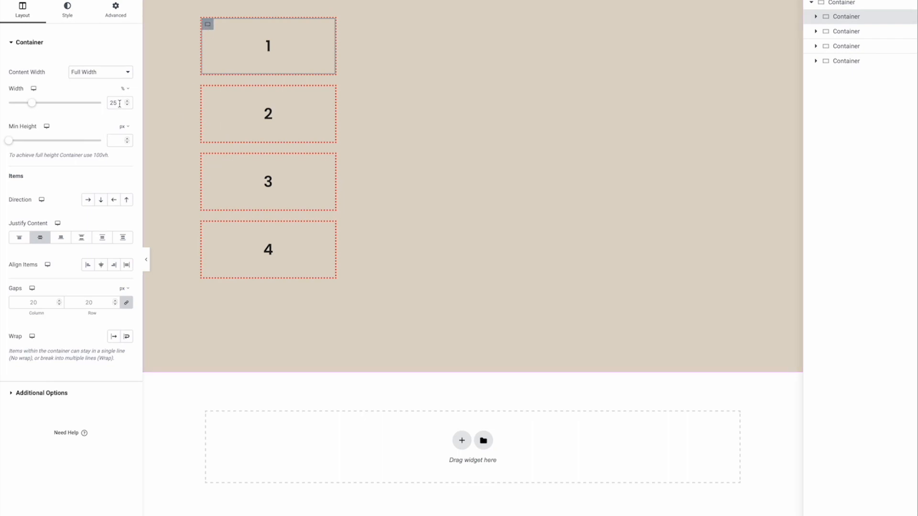
left_click_drag(120, 103, 103, 105)
type("50")
type("100")
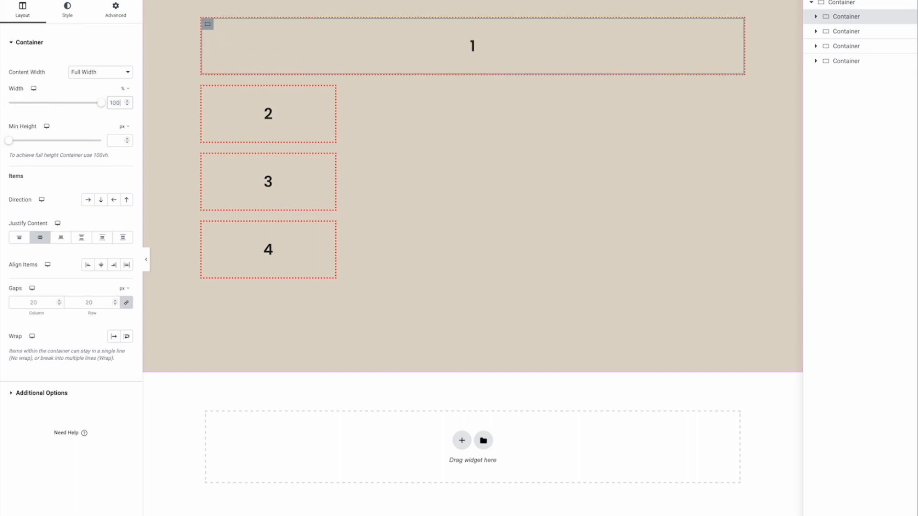
type("25")
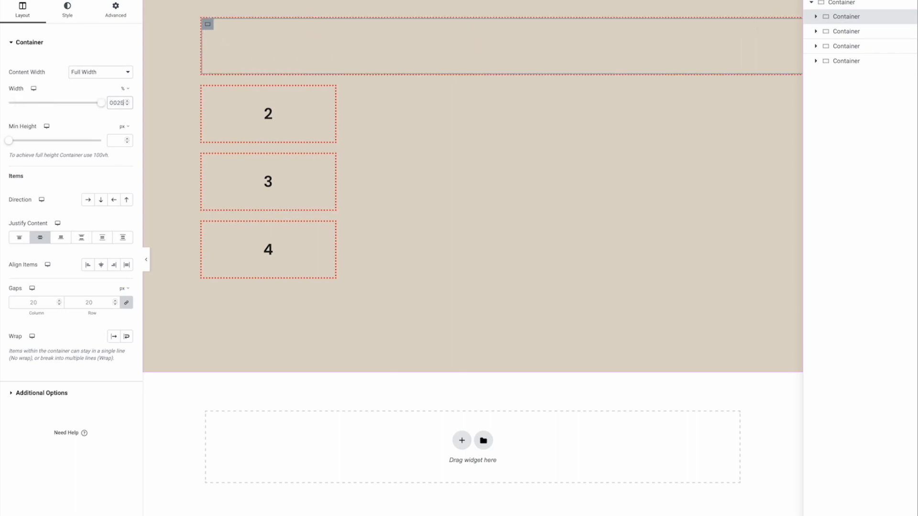
double_click(118, 102)
type("25")
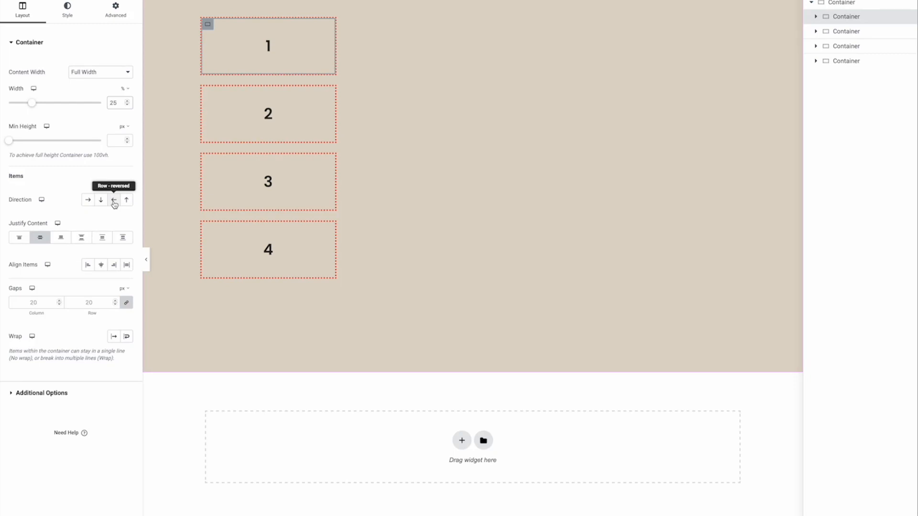
- Set the parent container's item direction to column-reversed on desktop, after trying the same direction on the first child container
left_click(128, 202)
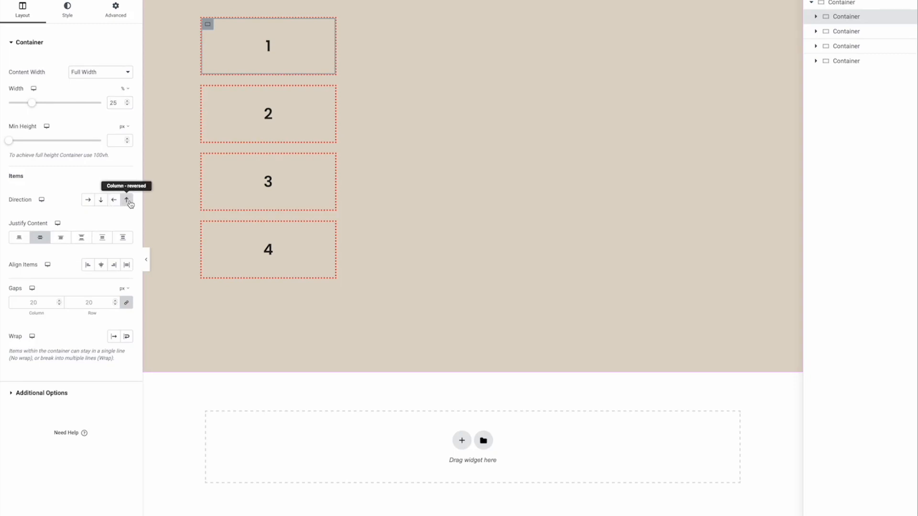
left_click(861, 4)
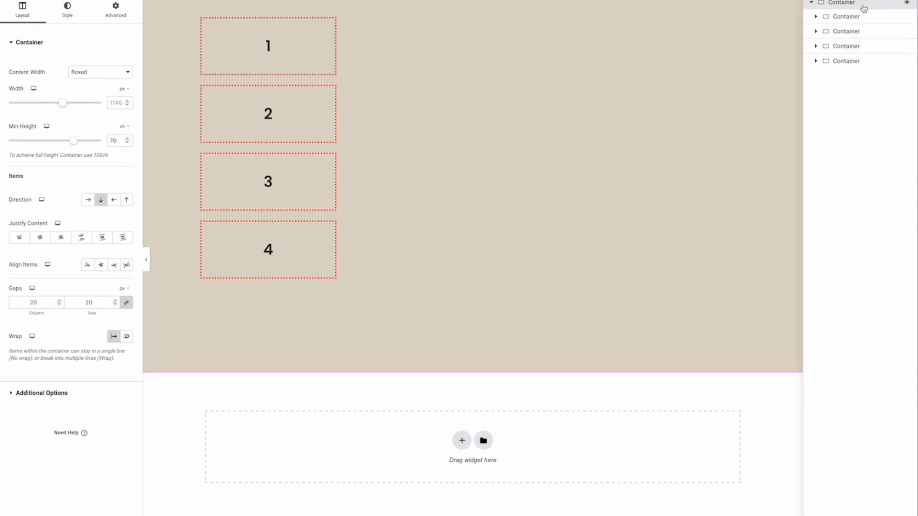
left_click(127, 202)
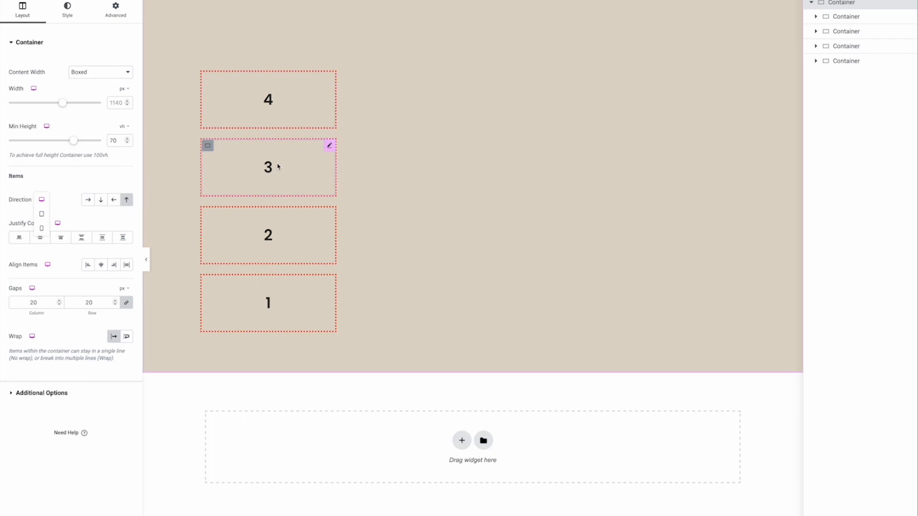
- Switch to the tablet view and set the parent container's direction to column for that device
left_click(42, 215)
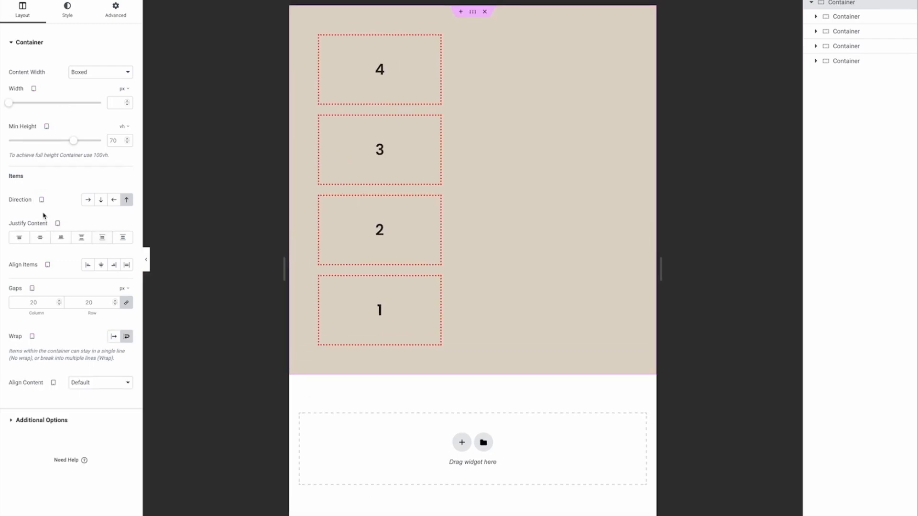
left_click(100, 201)
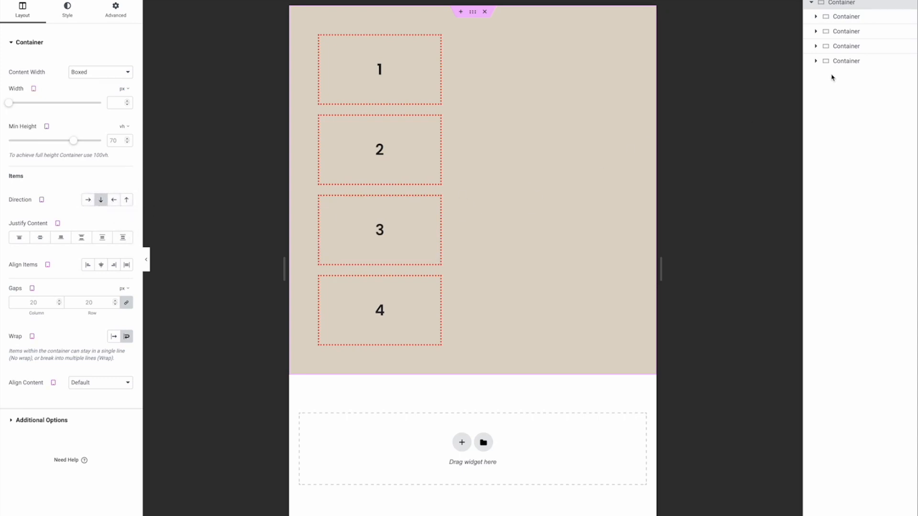
- Set the first child container's order to End in the tablet view
left_click(858, 19)
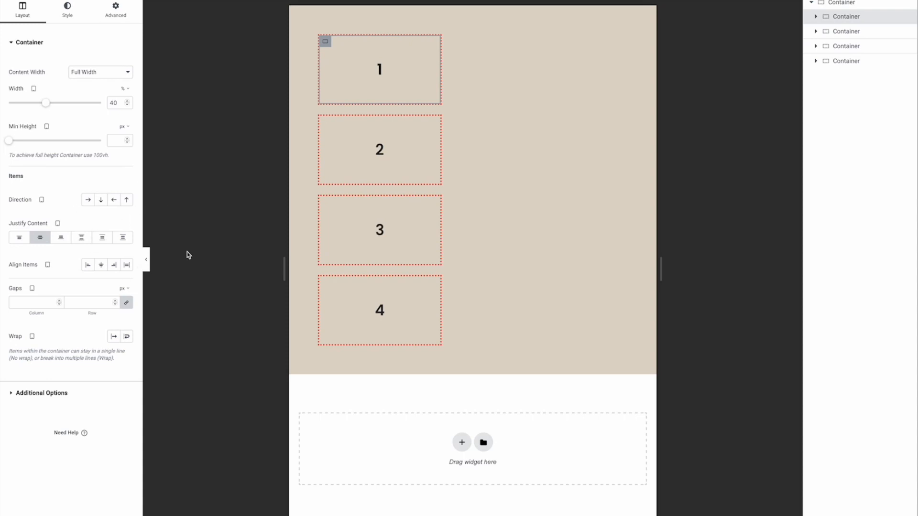
left_click(112, 14)
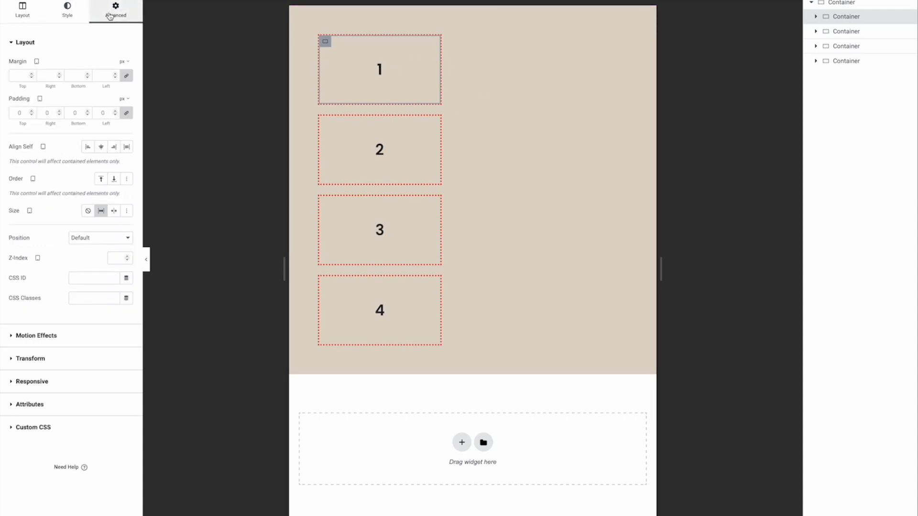
left_click(115, 180)
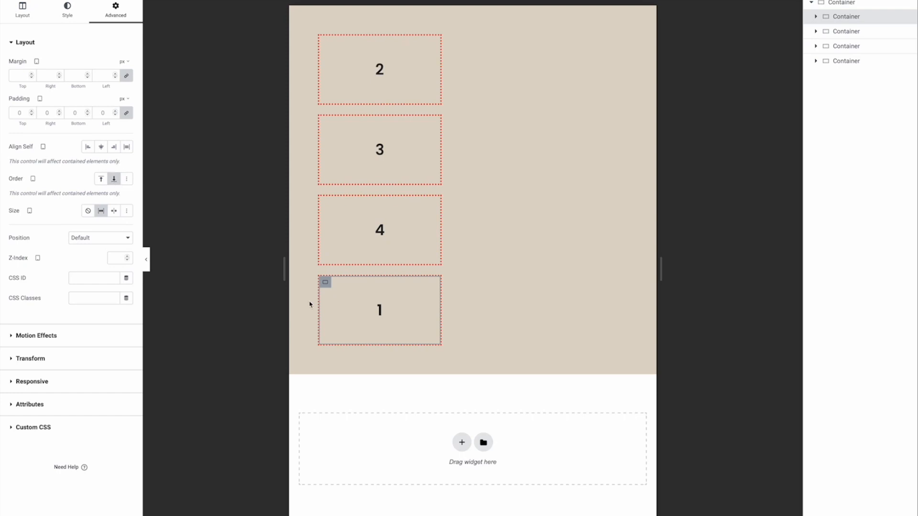
- Give the first child container a custom order, trying 3 and settling on 2
left_click(129, 183)
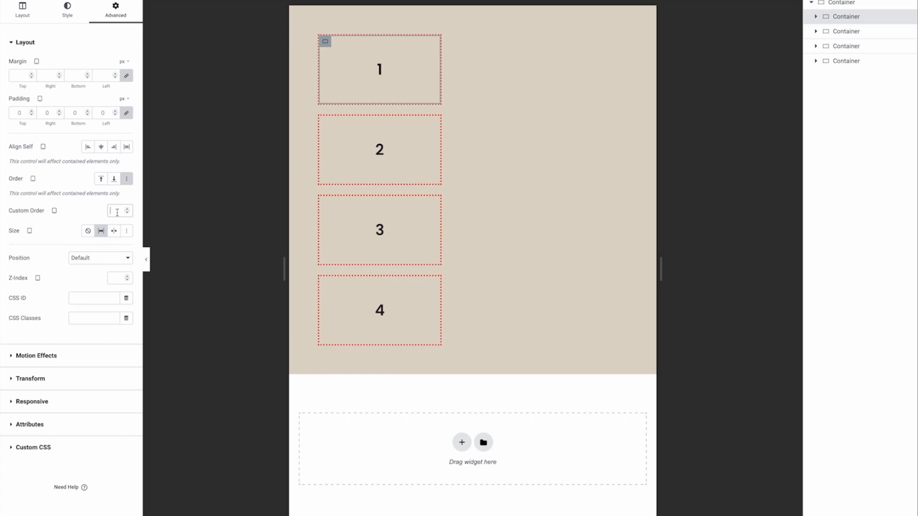
type("2")
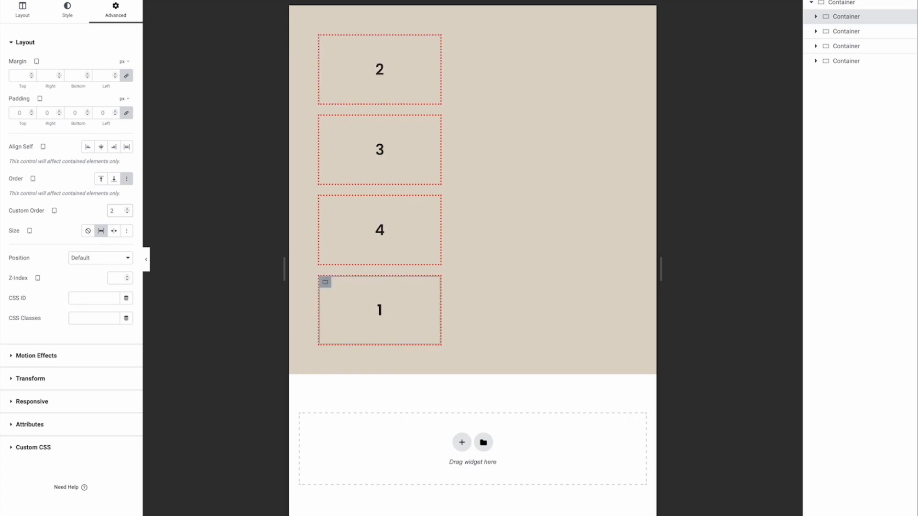
type("3")
left_click_drag(119, 211, 98, 213)
type("2")
- Set the second child container's size to Custom in the tablet view
left_click(903, 31)
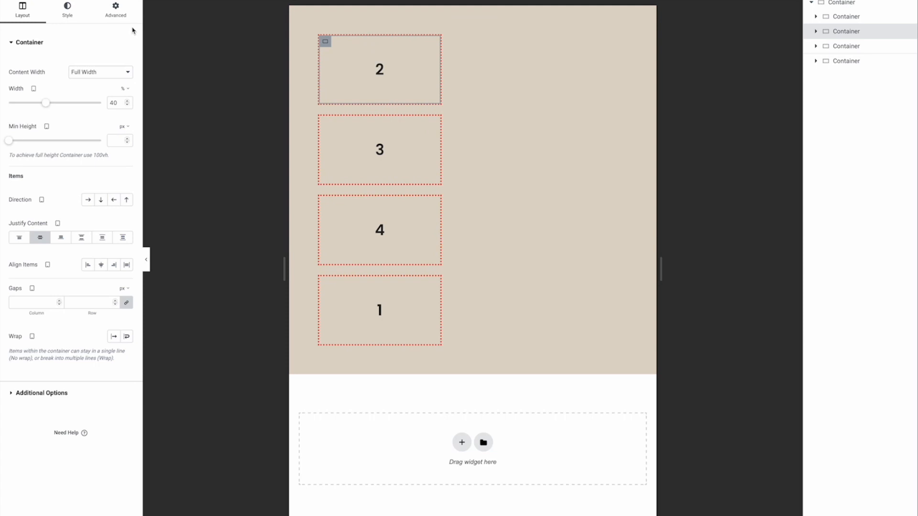
left_click(119, 12)
left_click(127, 212)
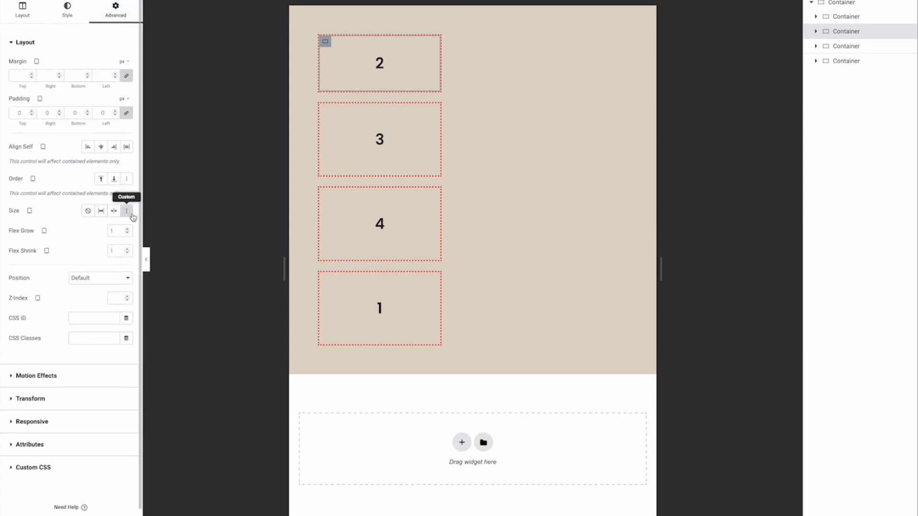
- Try a custom order of 4 on the second child container and clear the value again
left_click(126, 178)
type("4")
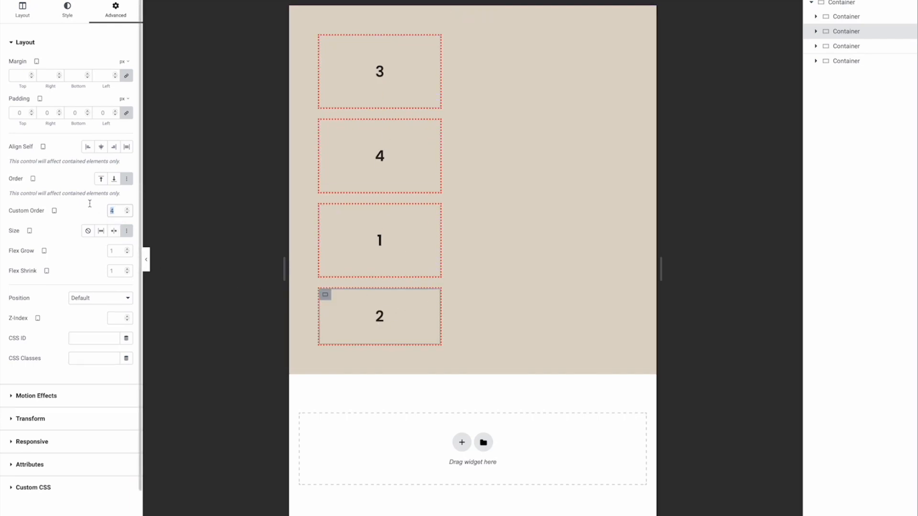
key("BackSpace")
- Turn off the custom order on the first child container
left_click(833, 18)
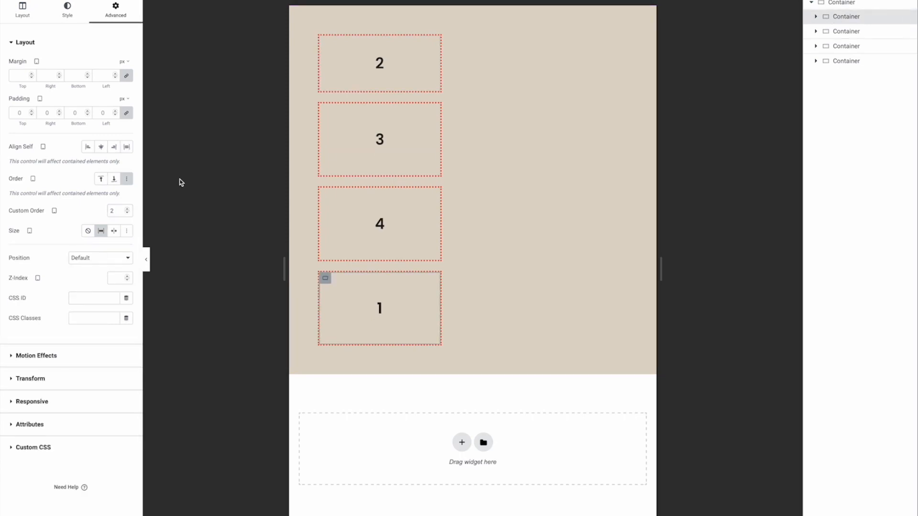
left_click(127, 180)
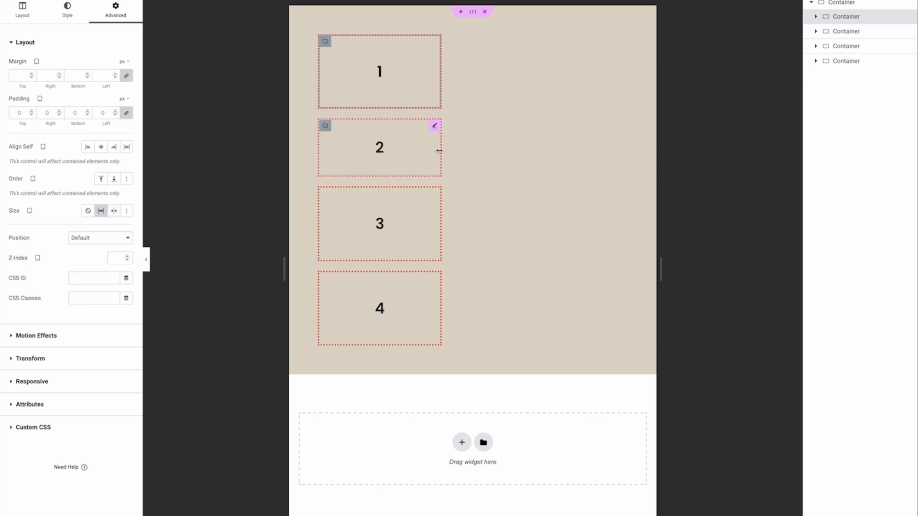
- Return to the desktop view and set the parent container's item direction to row
left_click(415, 0)
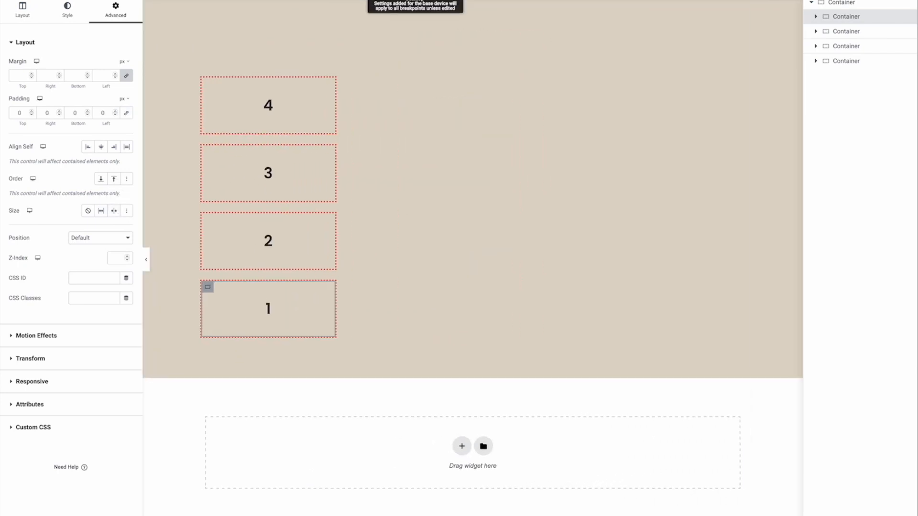
left_click(208, 84)
left_click(858, 4)
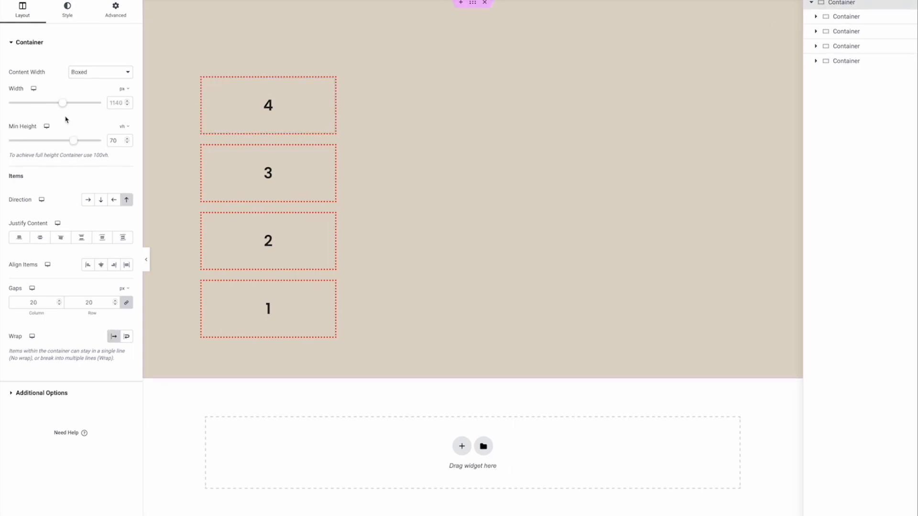
left_click(88, 201)
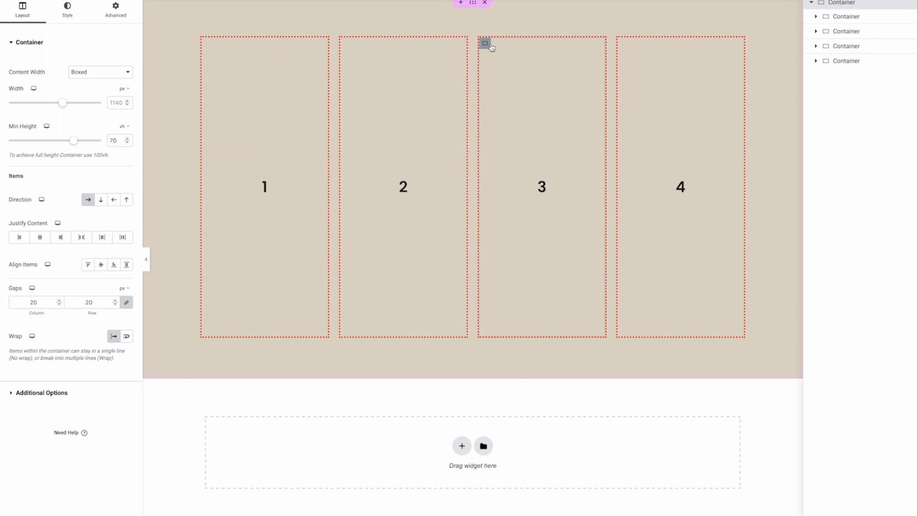
- Delete the child containers numbered 3 and 4 from the parent container
right_click(485, 44)
left_click(525, 253)
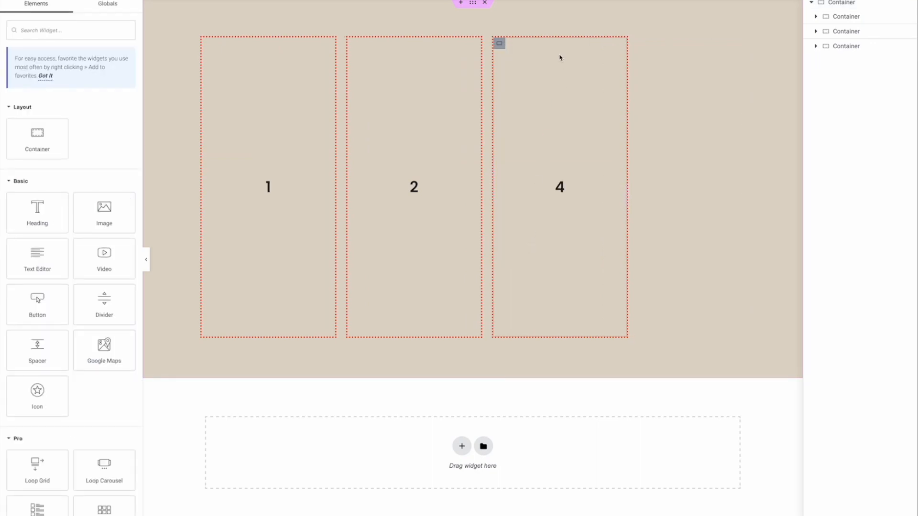
right_click(500, 43)
left_click(549, 250)
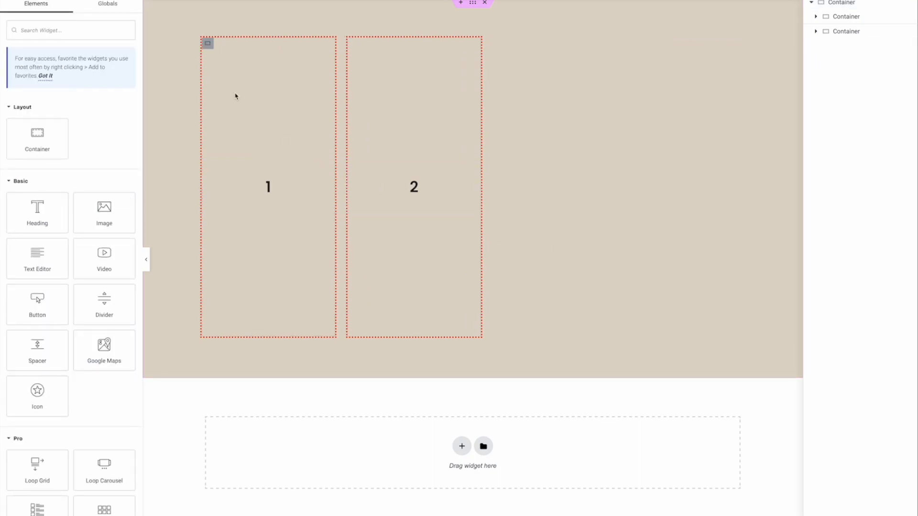
- Check the first child container's layout and advanced settings, and set the second child container's size to Grow
left_click(208, 44)
left_click(23, 11)
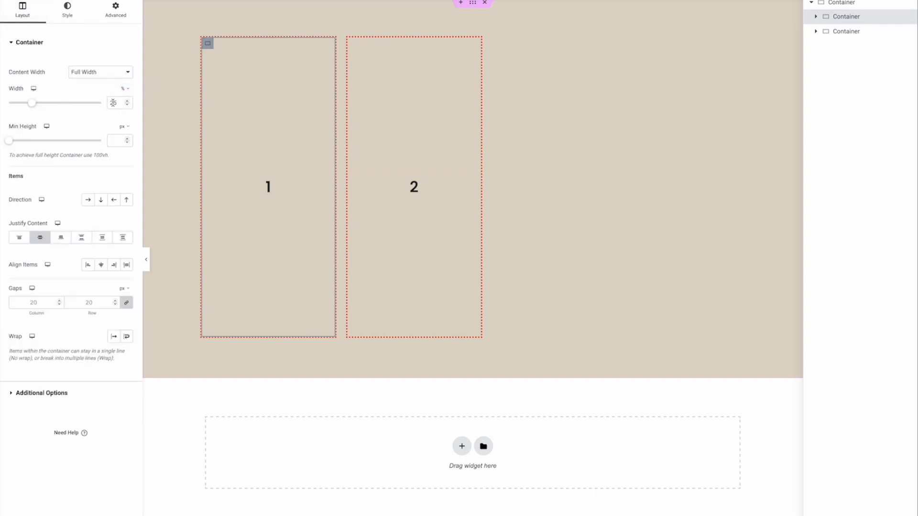
left_click(115, 19)
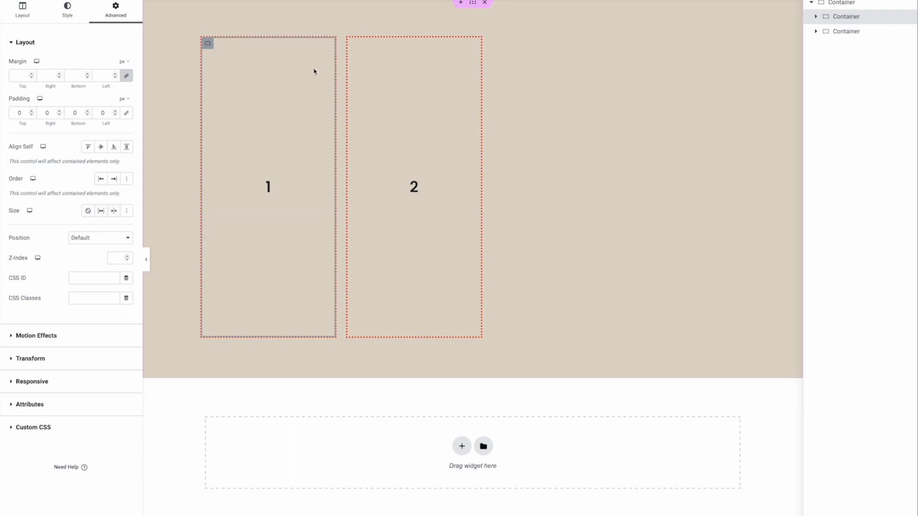
left_click(355, 44)
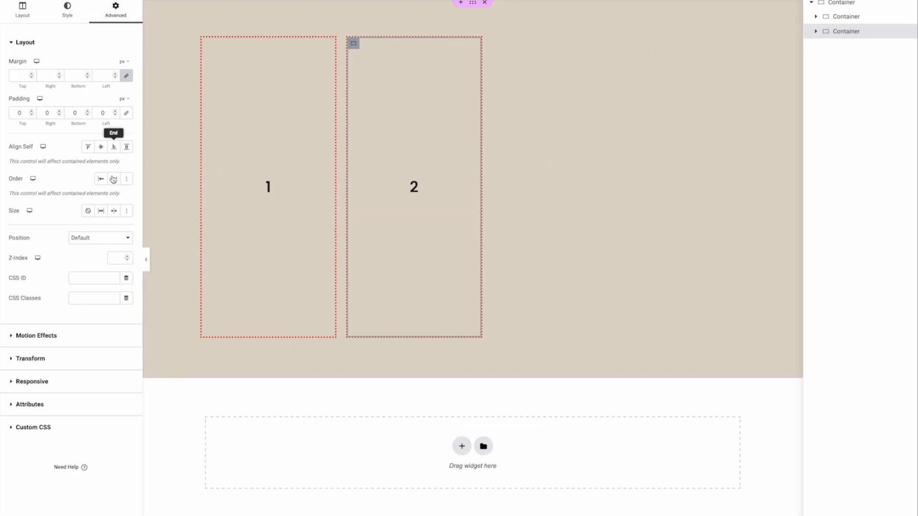
left_click(102, 213)
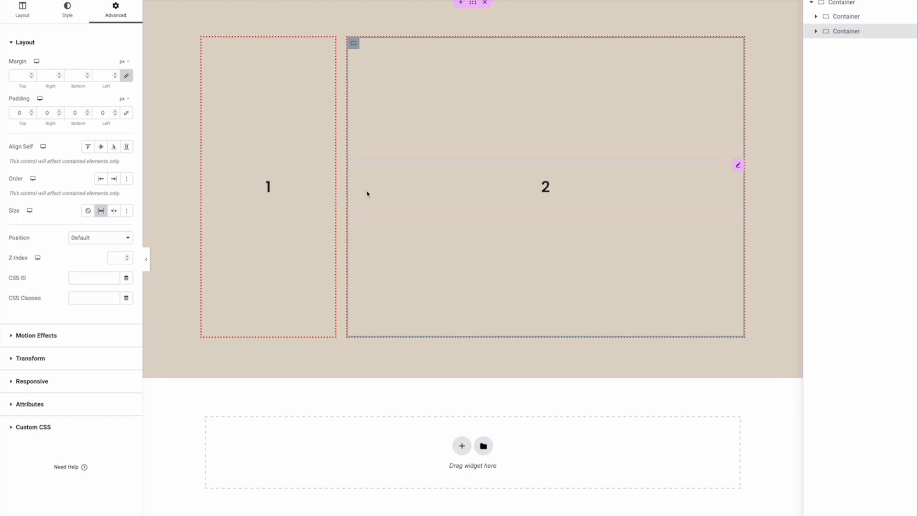
- Try the Custom and Shrink sizes on the second child container, and turn off its Grow size
left_click(129, 214)
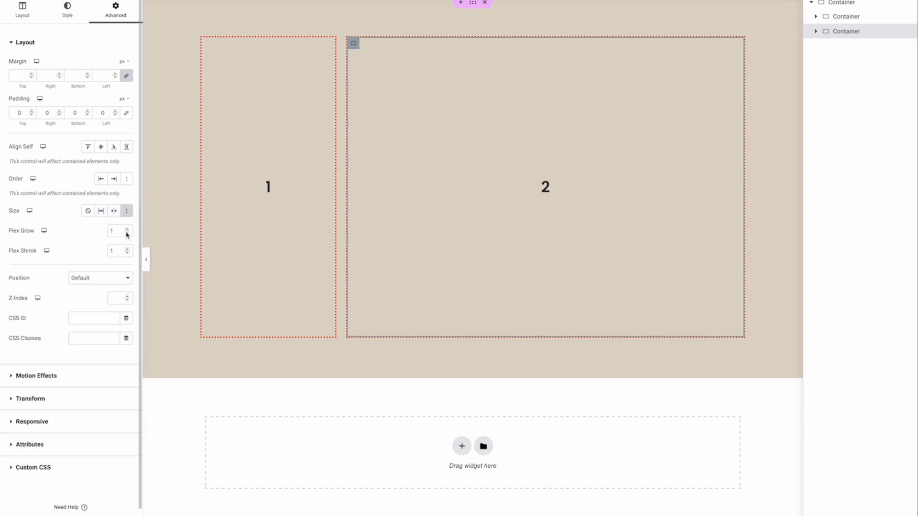
left_click(127, 230)
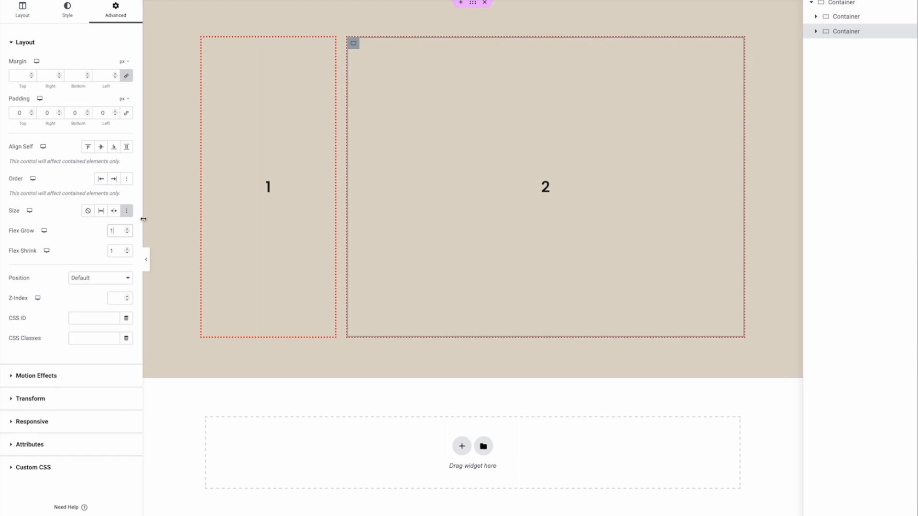
left_click(115, 211)
left_click(101, 212)
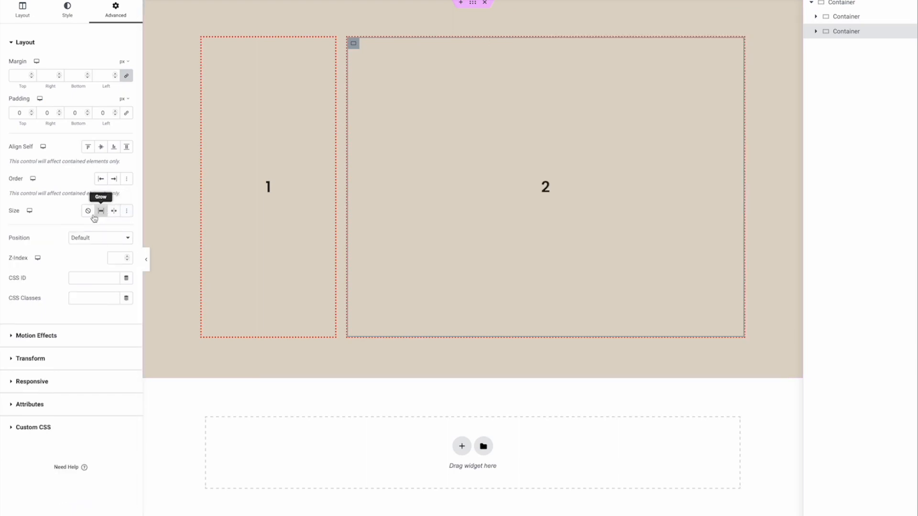
left_click(102, 213)
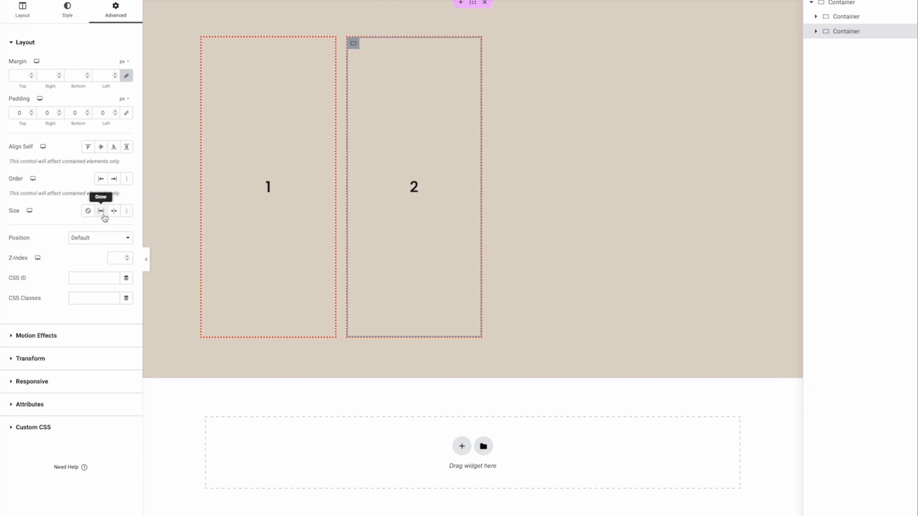
- Set the parent container's item direction to column
left_click(872, 11)
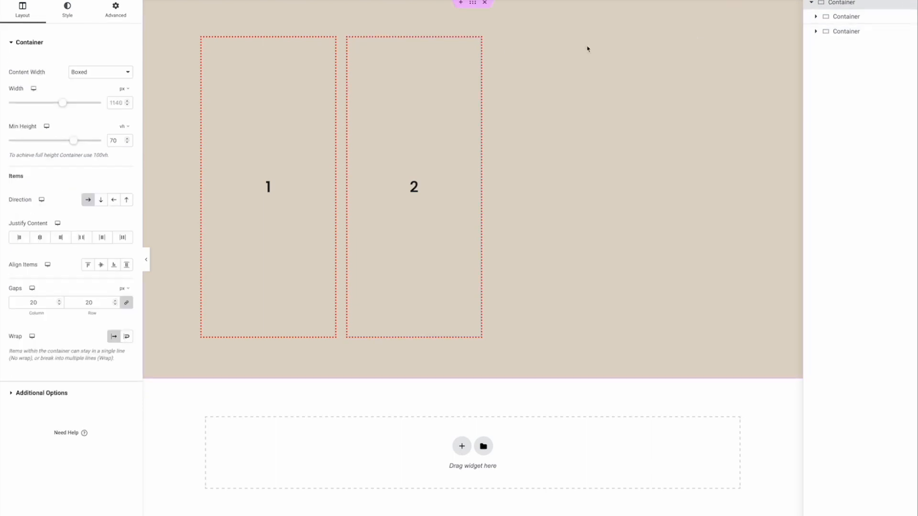
left_click(101, 200)
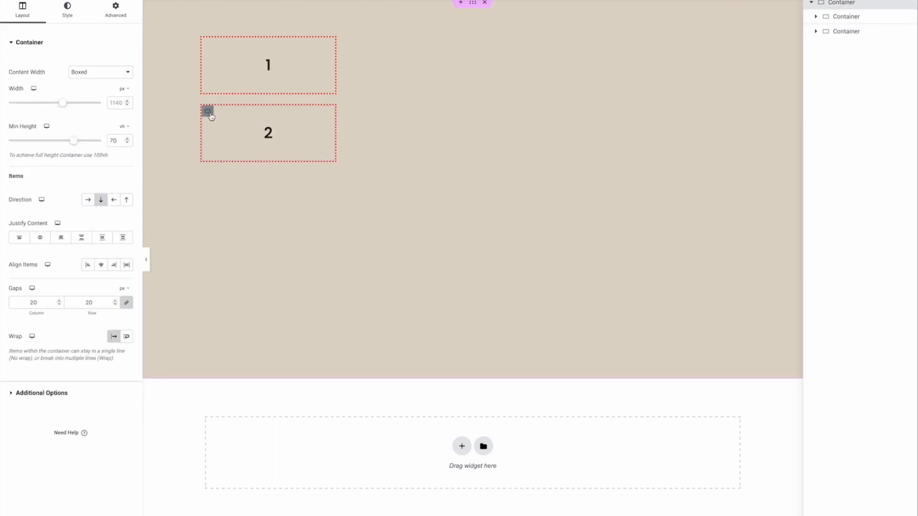
- Try the Grow size on the second child container in the column layout and turn it off again
left_click(209, 113)
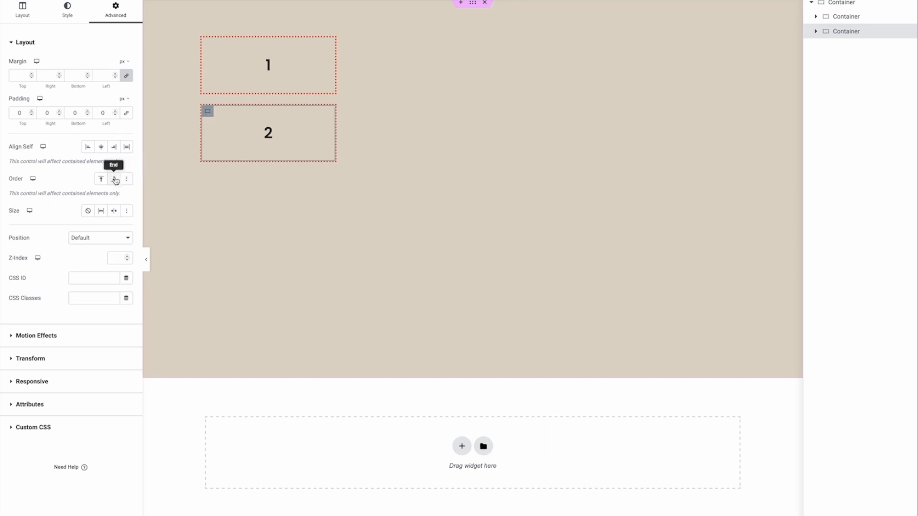
left_click(102, 211)
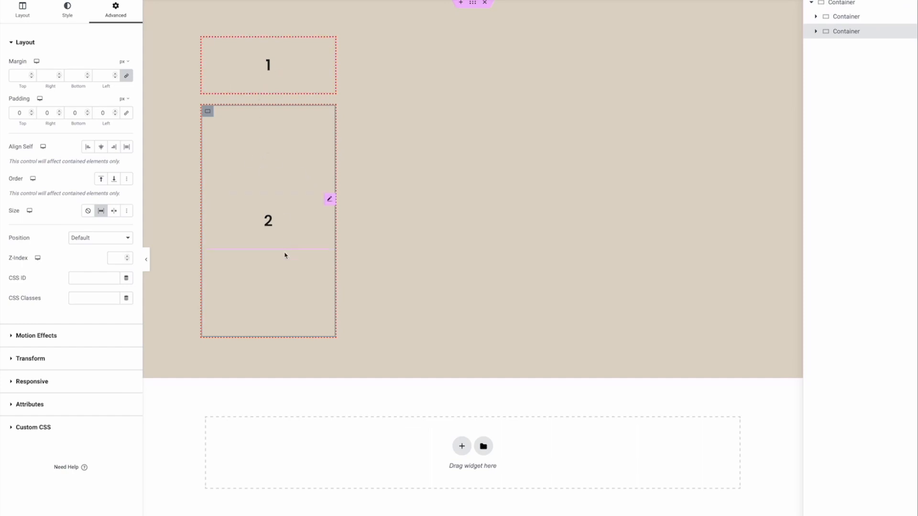
left_click(98, 211)
left_click(101, 212)
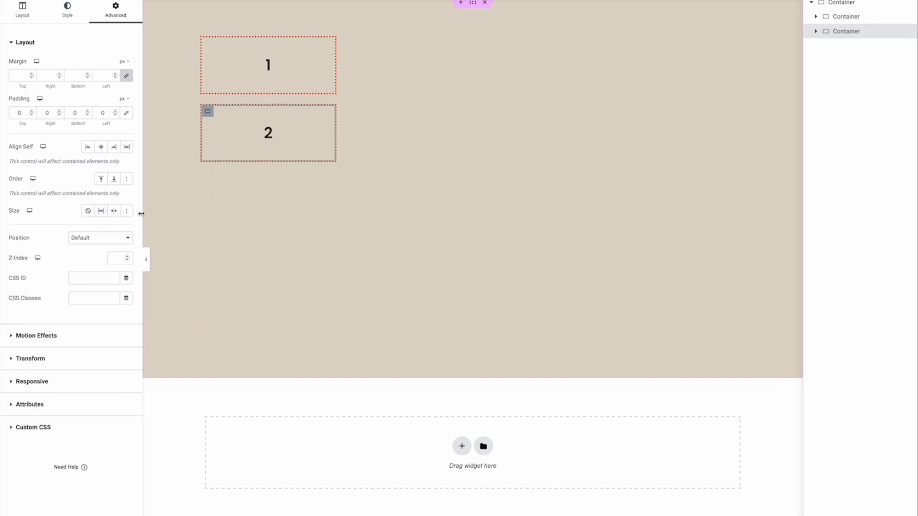
- Try the parent container's justify content options from Start through Space Around, and set it to Space Evenly
left_click(407, 30)
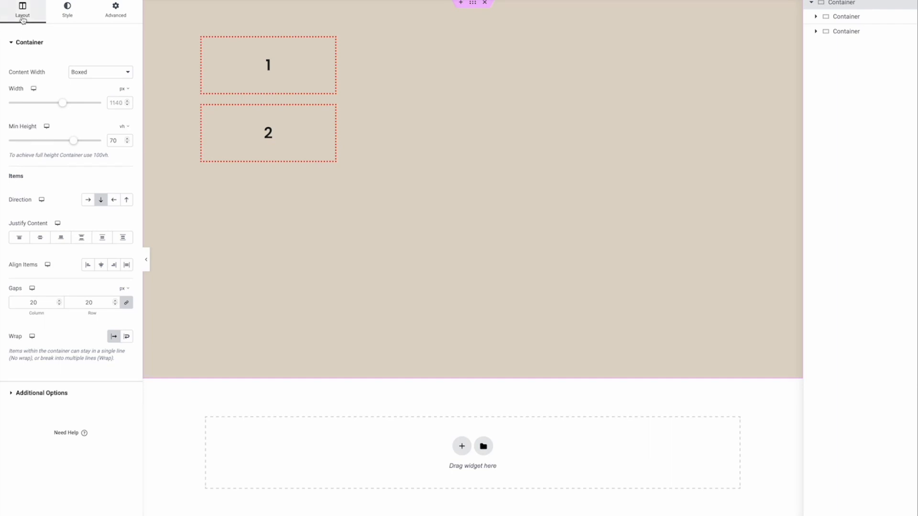
left_click(20, 238)
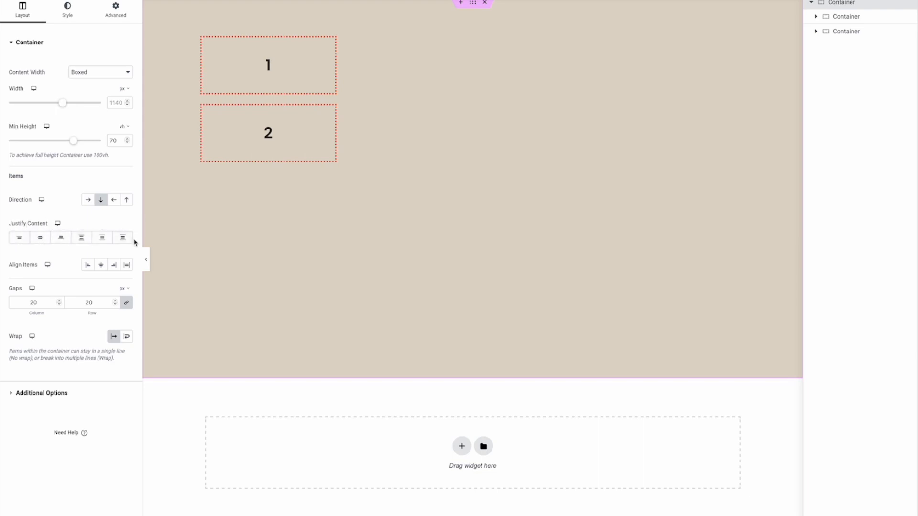
left_click(46, 242)
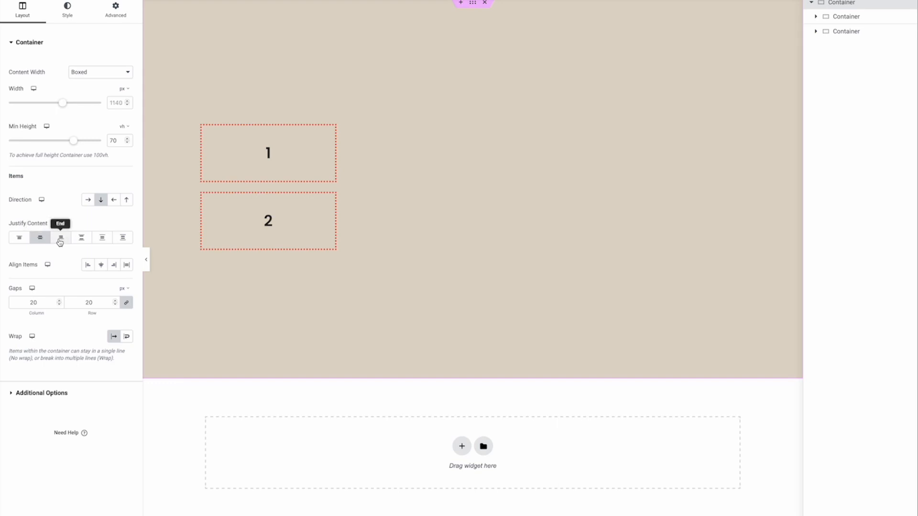
left_click(59, 242)
left_click(85, 241)
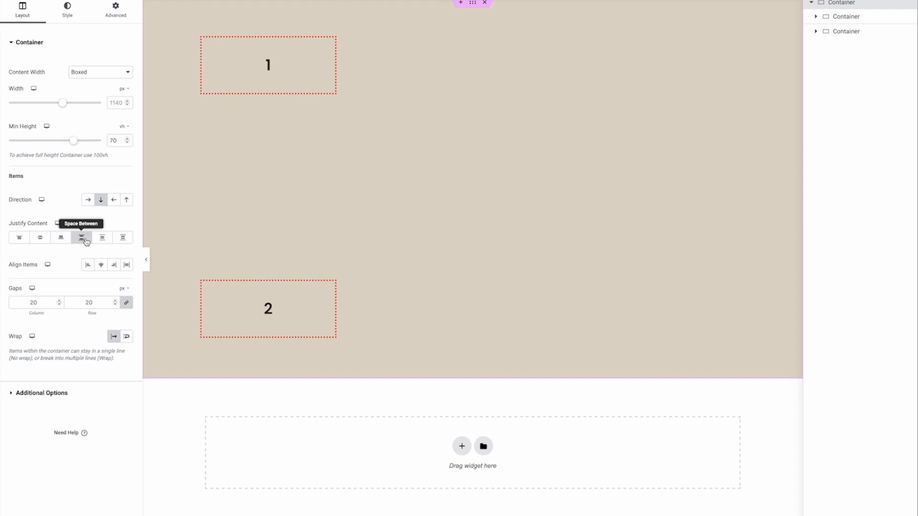
left_click(101, 242)
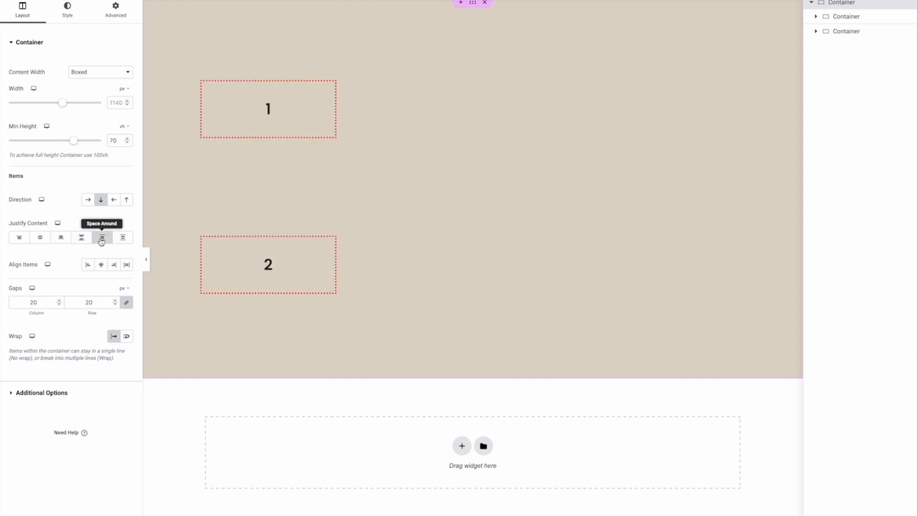
left_click(127, 242)
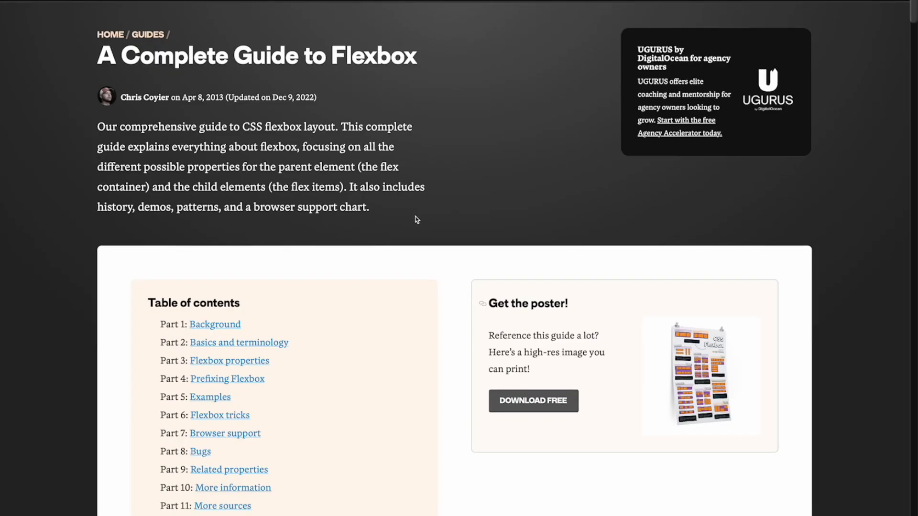
- Switch to the article A Complete Guide to Flexbox and examine its parent and child properties, highlighting flex-direction in the code sample
scroll(418, 219, "down", 7)
scroll(418, 205, "down", 12)
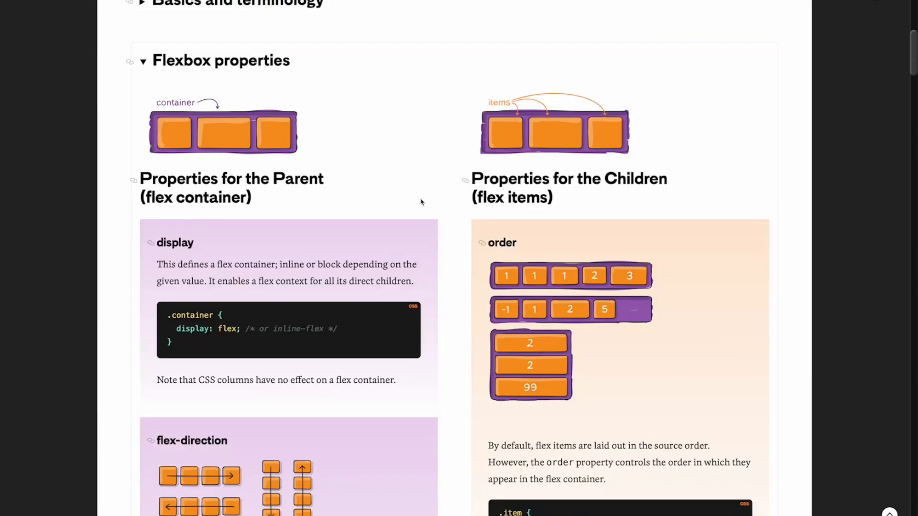
scroll(422, 197, "down", 8)
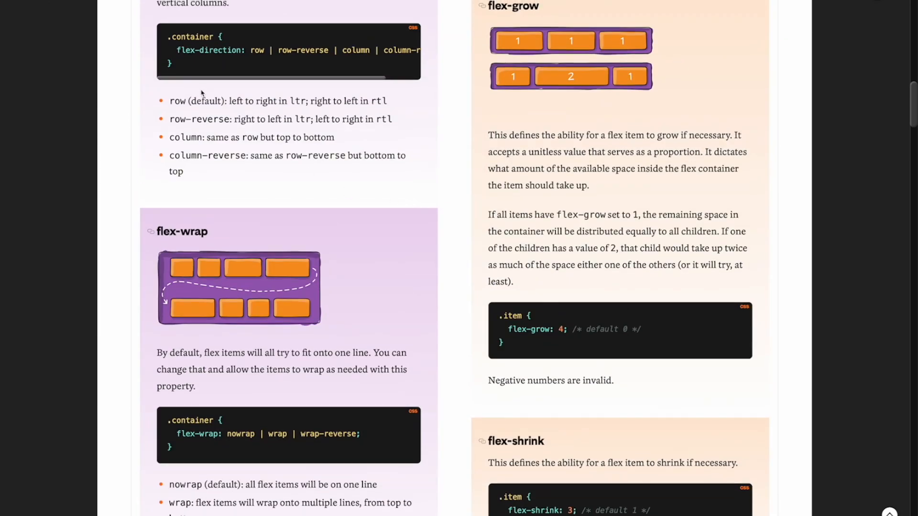
left_click_drag(176, 50, 245, 50)
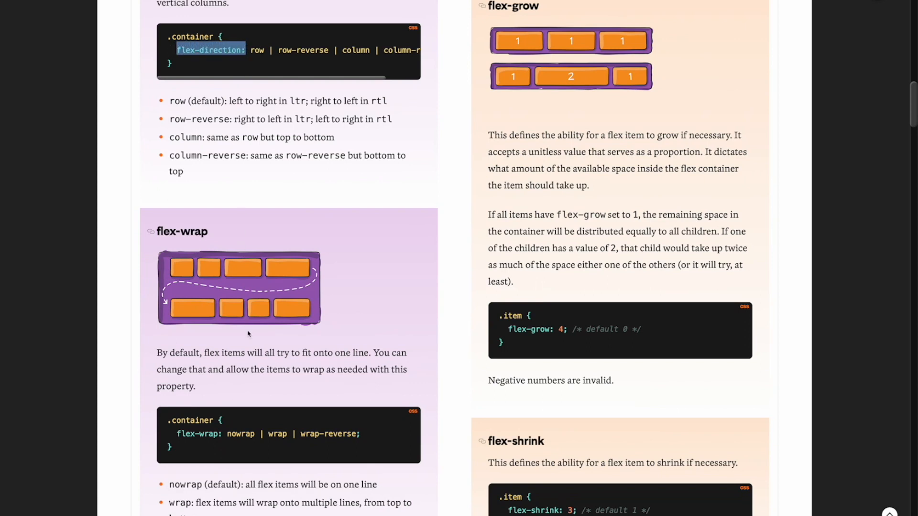
scroll(237, 424, "down", 1)
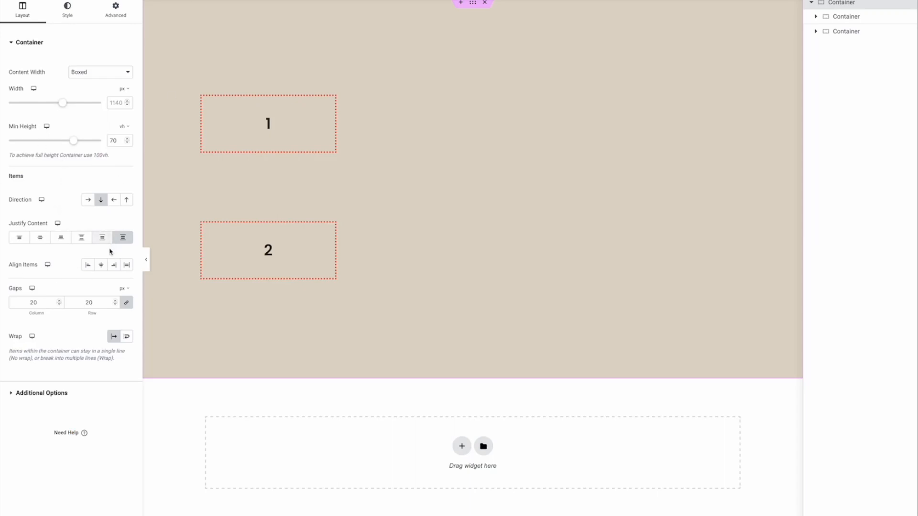
- Set the parent container's align items to Center and the first child container's Align Self to Start
left_click(102, 265)
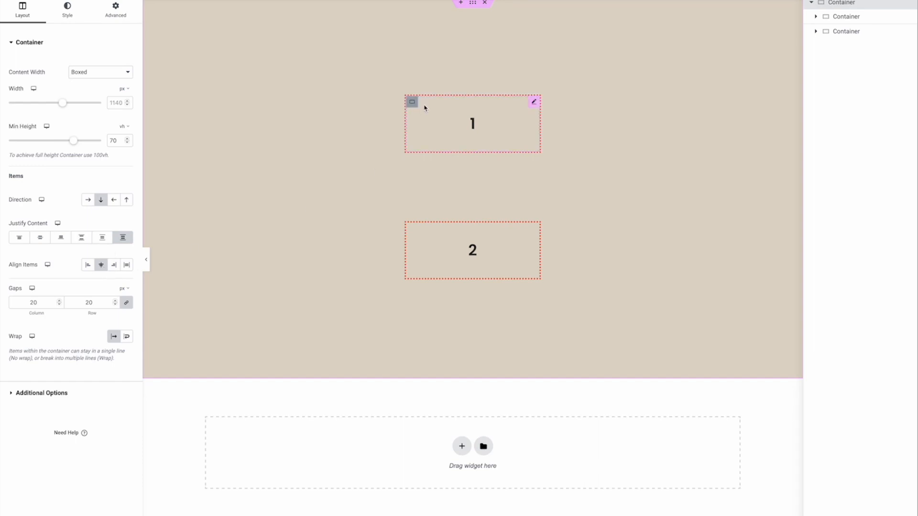
left_click(412, 103)
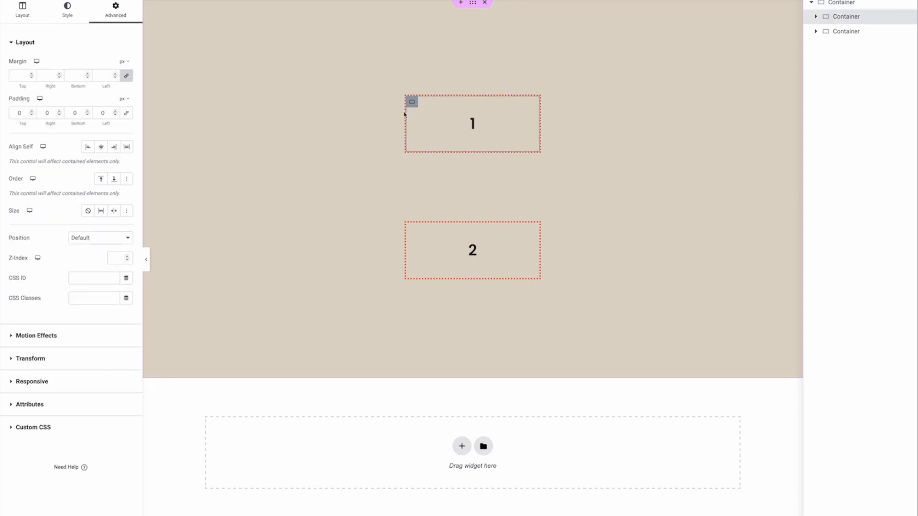
left_click(89, 149)
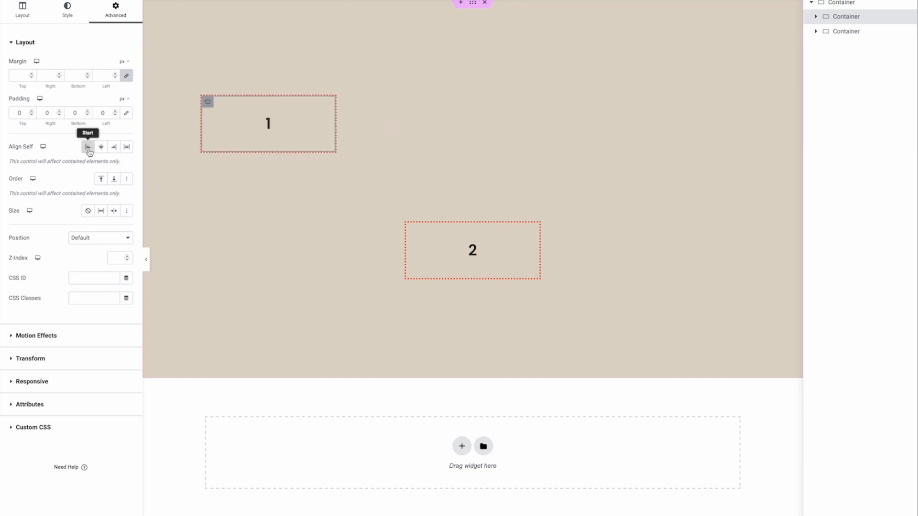
- Set the second child container's Align Self to End
left_click(845, 32)
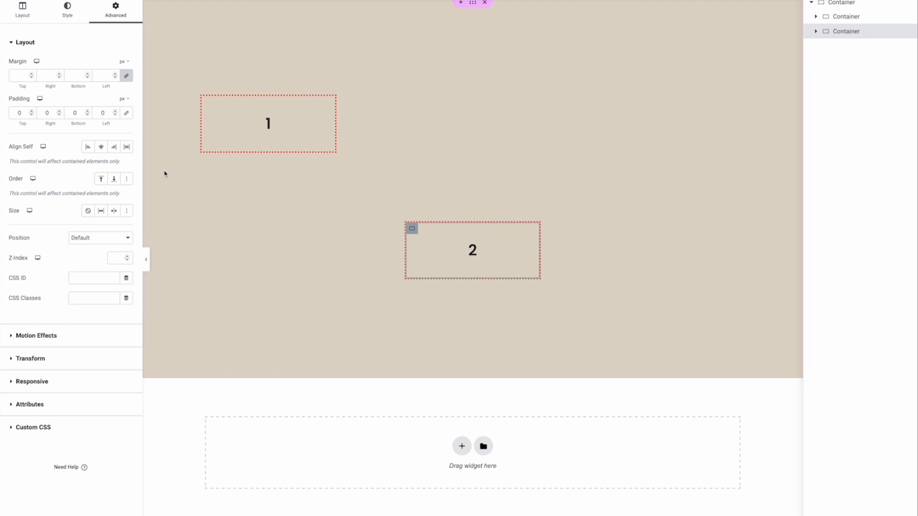
left_click(116, 149)
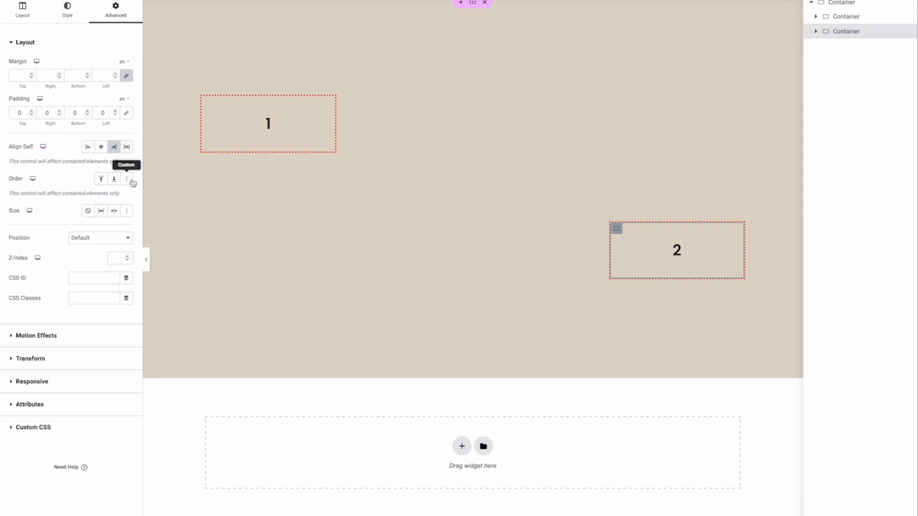
- Compare the second child container's layout and advanced settings with those of the parent and the first child container
left_click(23, 25)
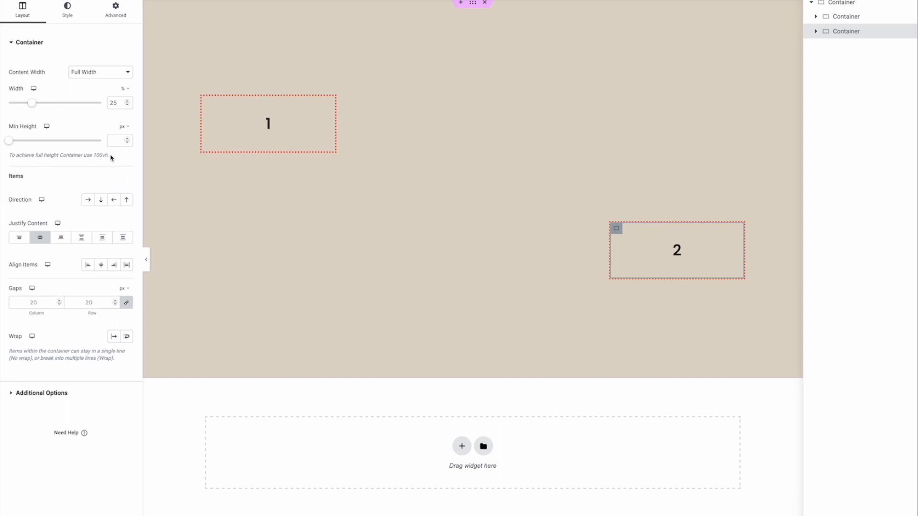
left_click(118, 15)
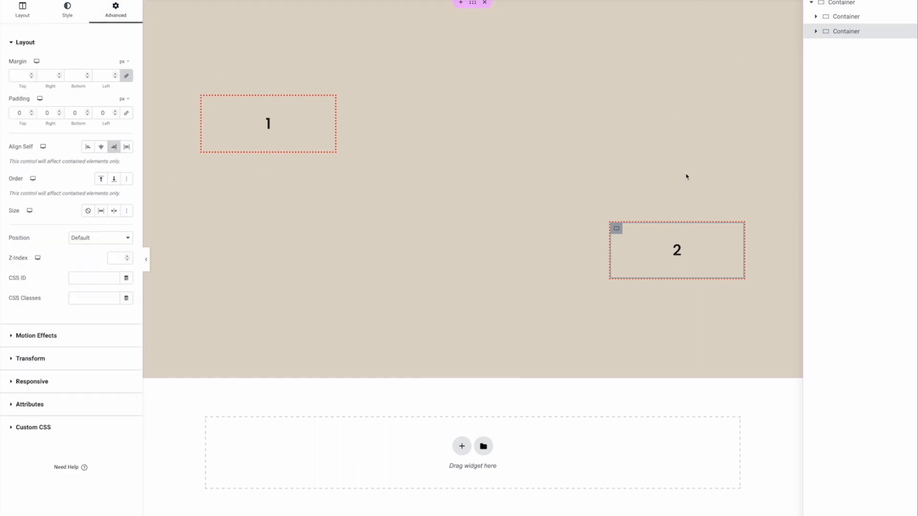
left_click(876, 6)
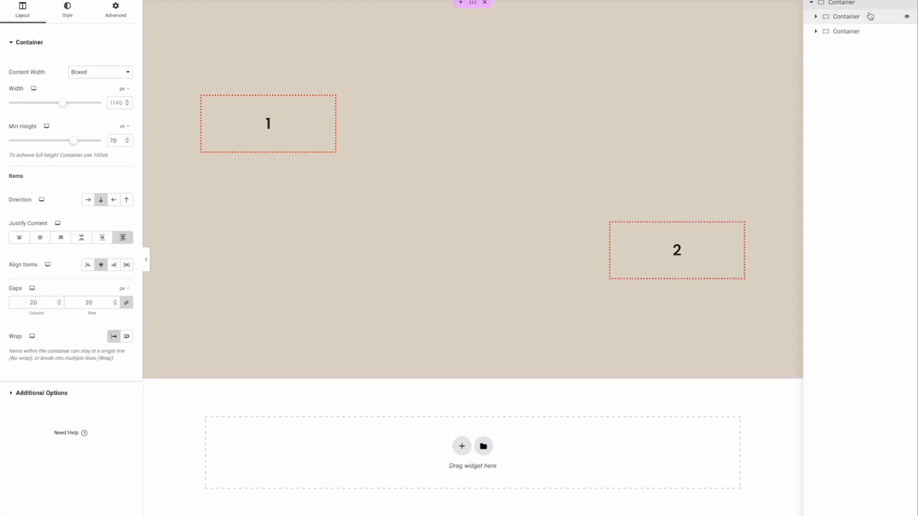
left_click(869, 16)
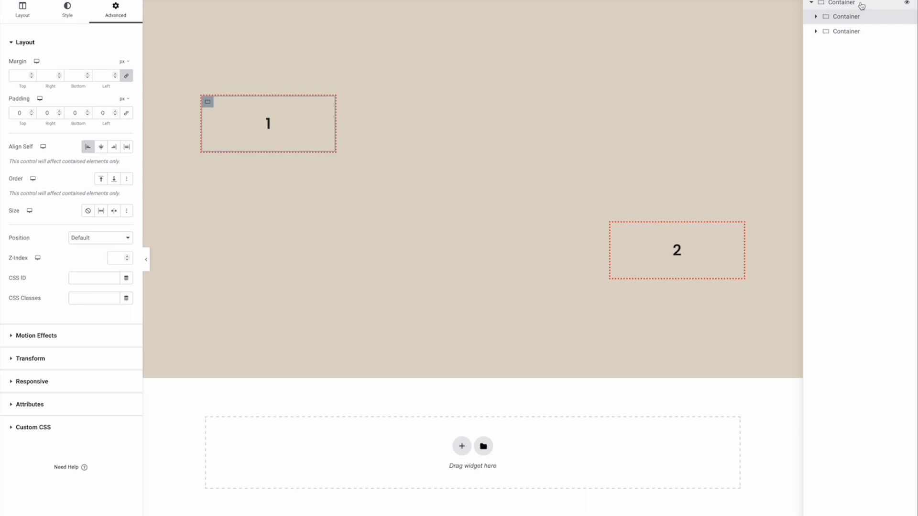